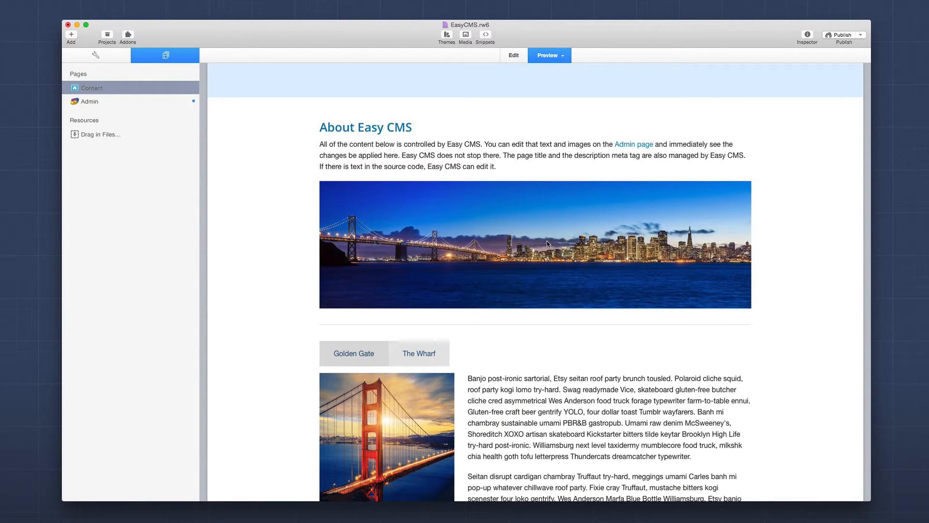
# Review the Content page preview, comparing the text and images of the Golden Gate and The Wharf tabs.
pyautogui.scroll(-5, 534, 281)
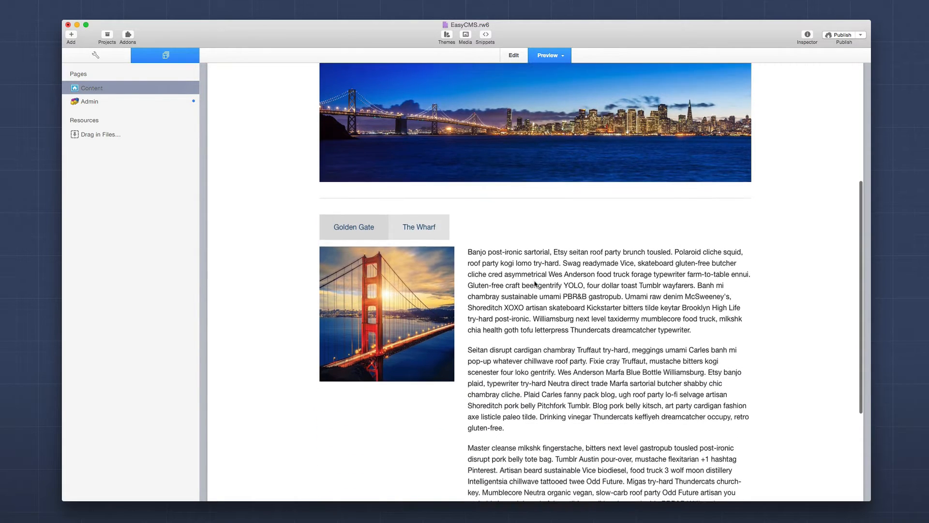
pyautogui.scroll(-3, 480, 261)
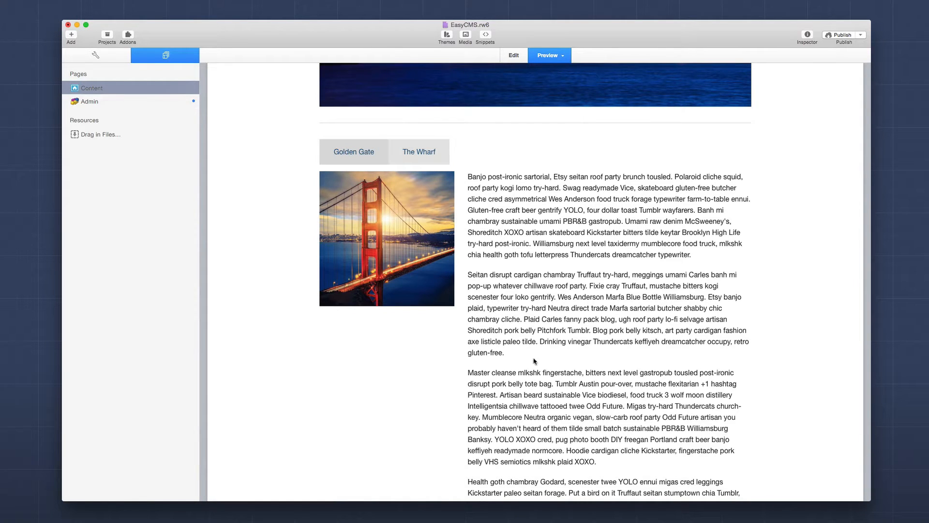
pyautogui.click(411, 149)
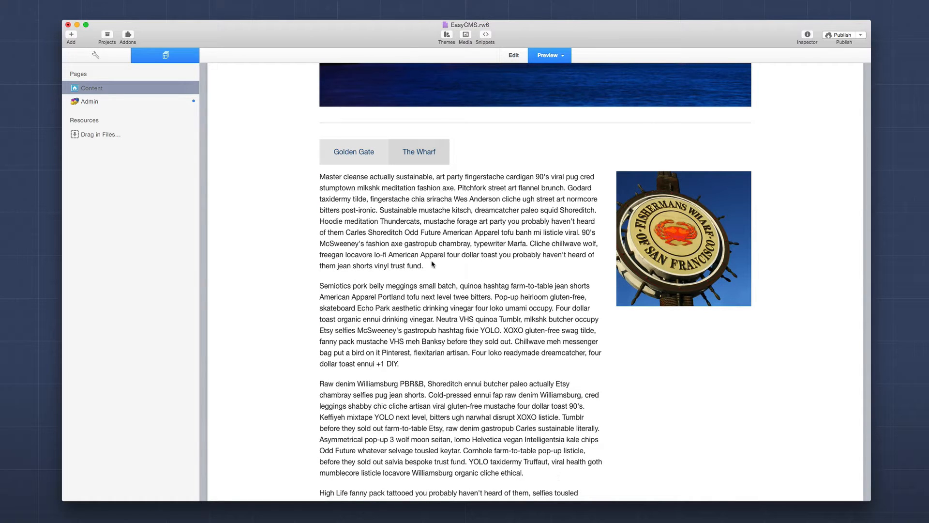
pyautogui.click(350, 156)
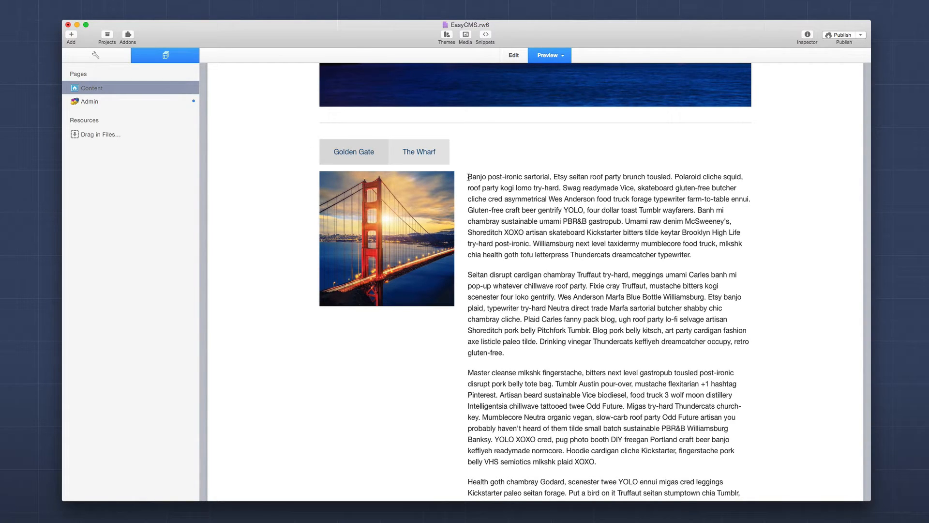
pyautogui.moveTo(467, 177); pyautogui.dragTo(564, 348)
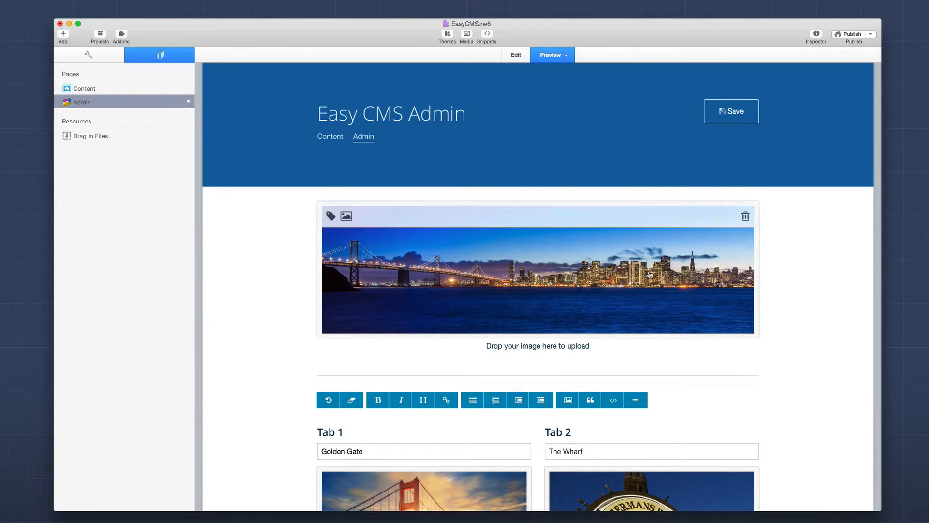
# Examine the Admin page's editable banner image, formatting toolbar, and the tab titles, images and text boxes.
pyautogui.scroll(-3, 649, 274)
pyautogui.scroll(3, 674, 317)
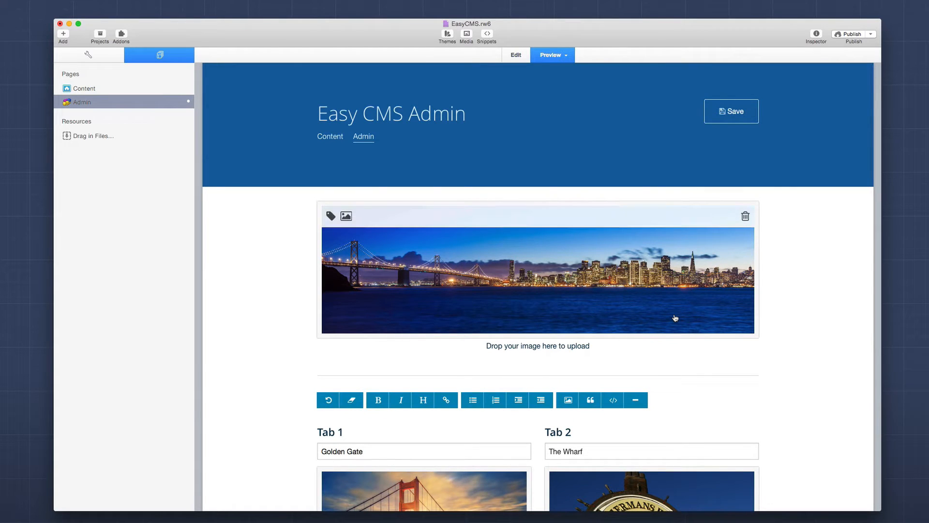
pyautogui.scroll(-1, 565, 272)
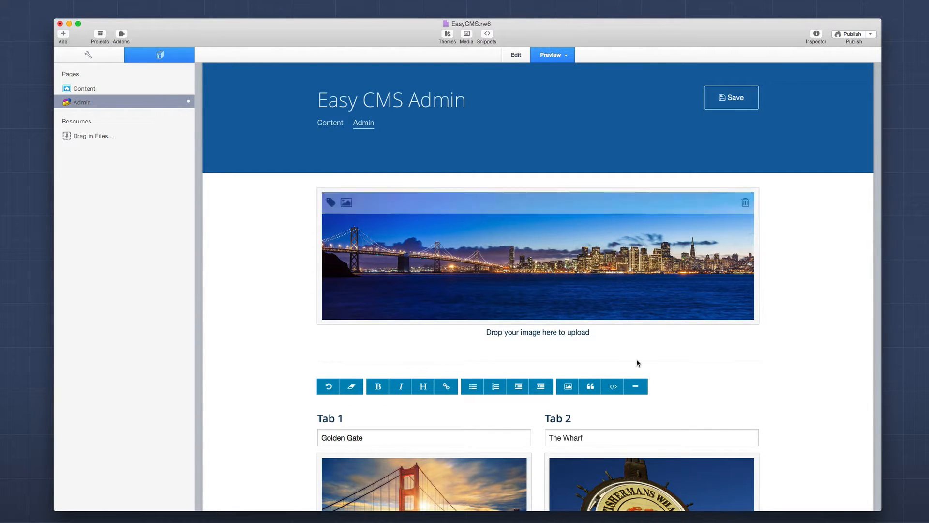
pyautogui.scroll(-5, 637, 362)
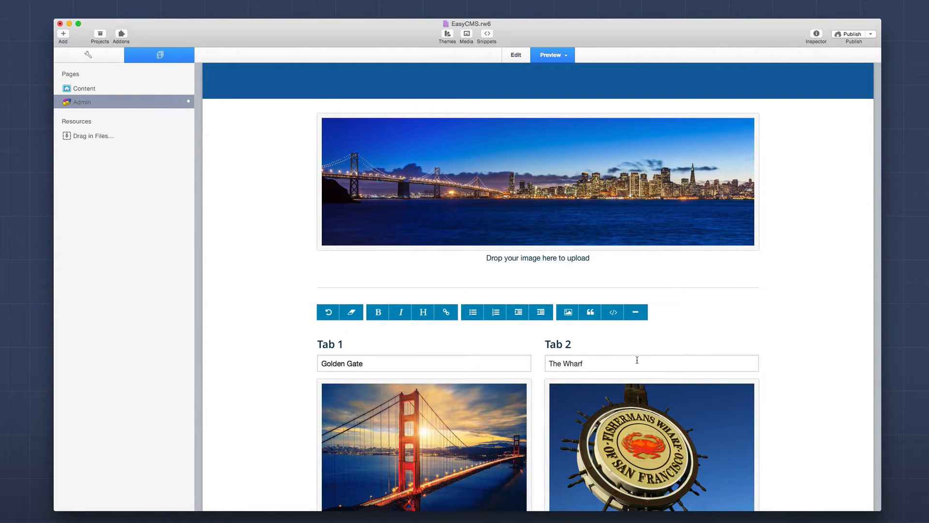
pyautogui.scroll(-10, 465, 346)
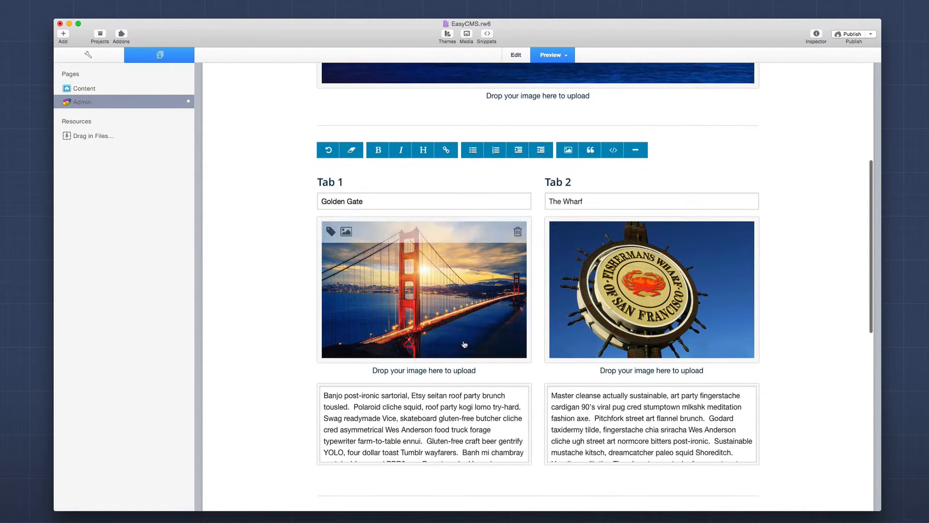
pyautogui.scroll(-1, 463, 344)
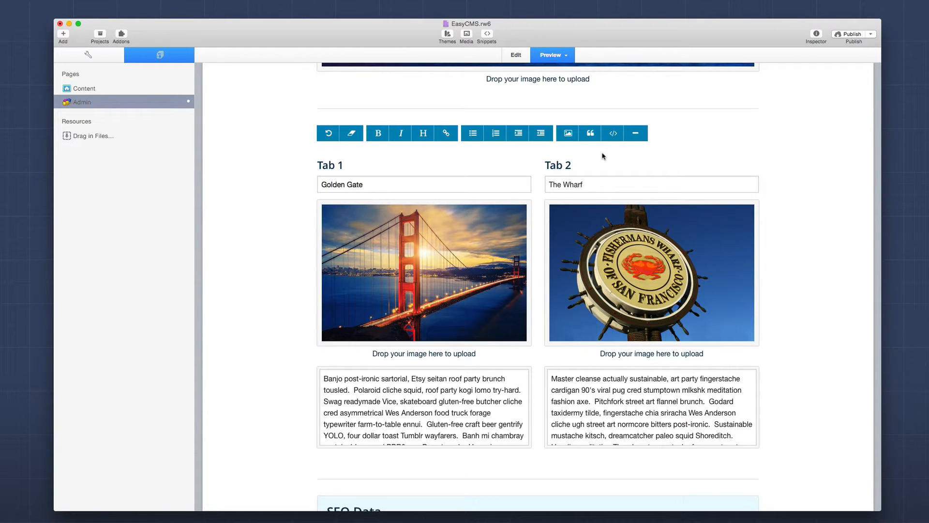
# Add a short greeting sentence at the start of the Tab 1 text and save the Admin page.
pyautogui.hotkey('shift', 'Tab')
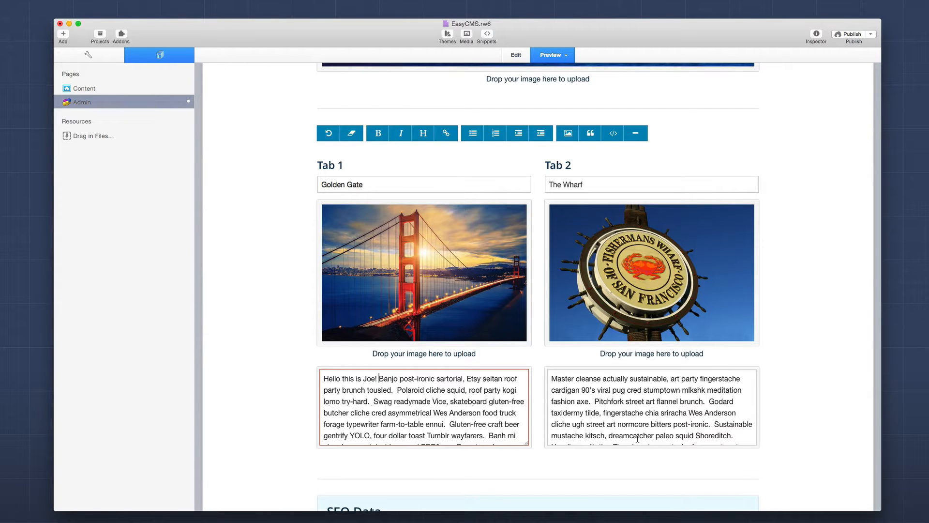
pyautogui.scroll(10, 638, 438)
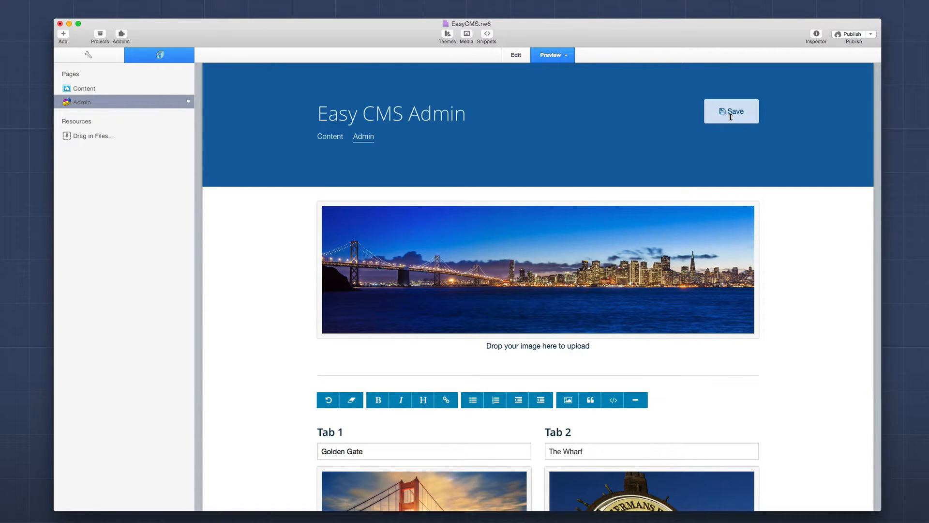
pyautogui.click(730, 117)
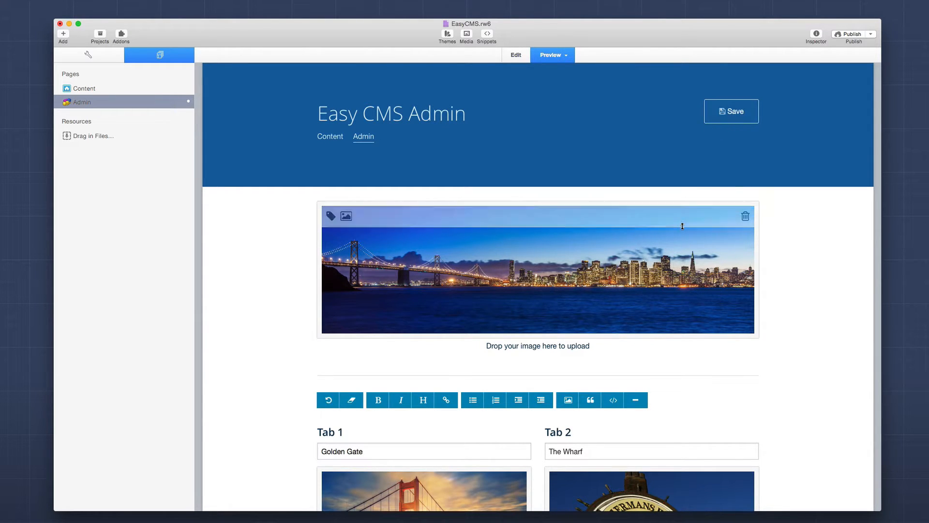
# Try bold and italic formatting on "Banjo post-ironic sartorial" in the Tab 1 text, removing each one again.
pyautogui.scroll(-10, 682, 223)
pyautogui.scroll(-1, 682, 226)
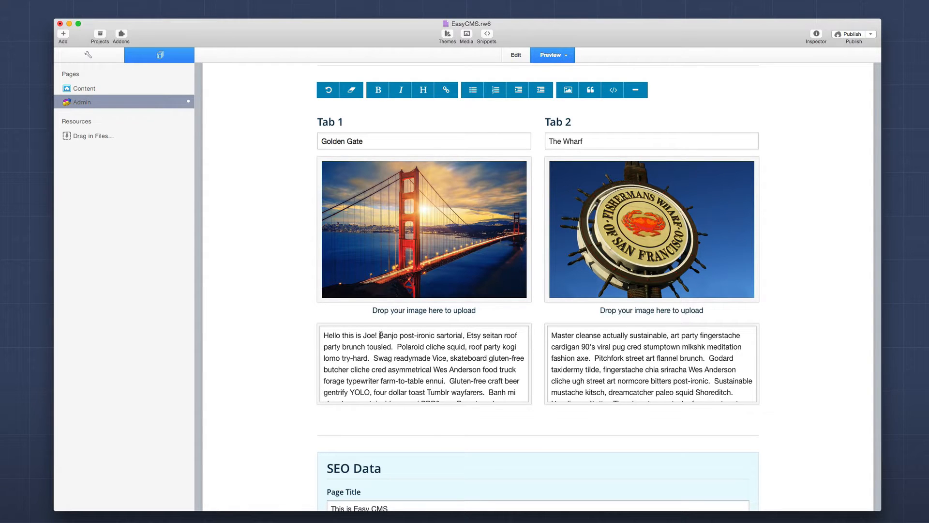
pyautogui.moveTo(379, 335); pyautogui.dragTo(463, 335)
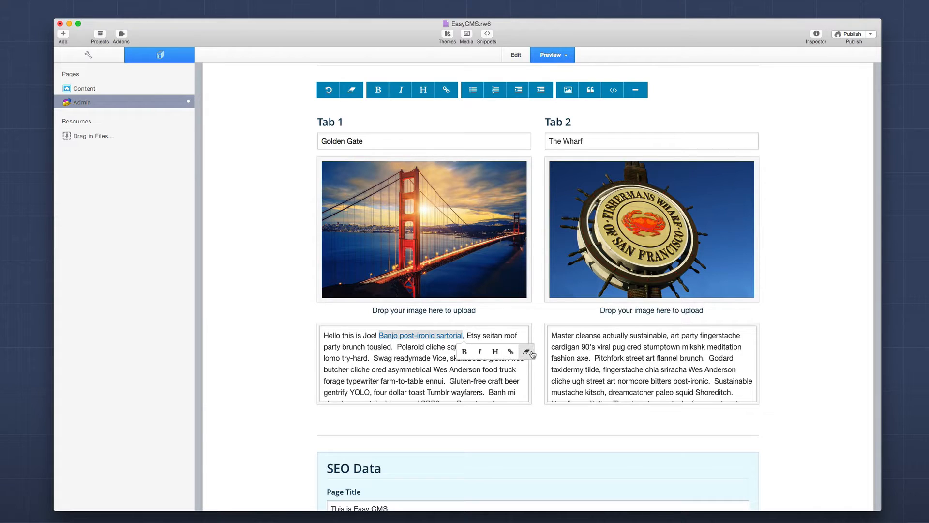
pyautogui.click(464, 352)
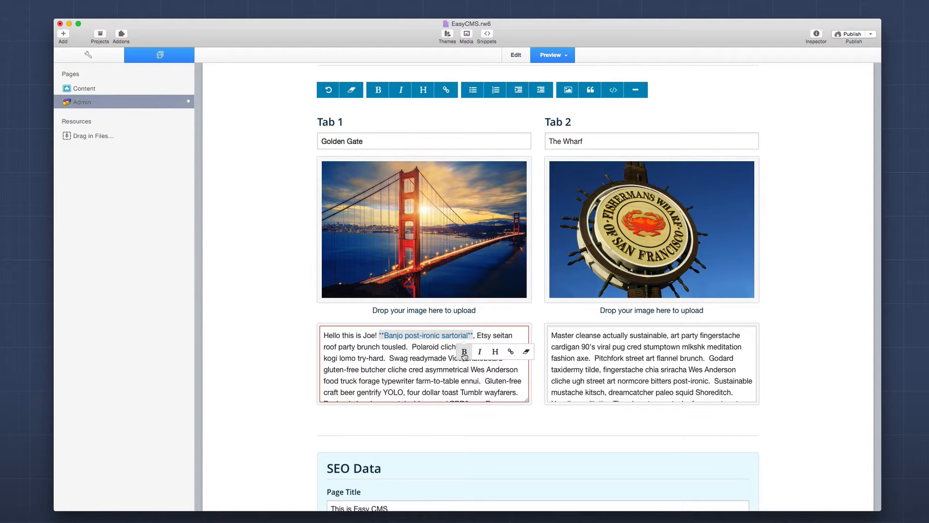
pyautogui.click(463, 353)
pyautogui.click(479, 352)
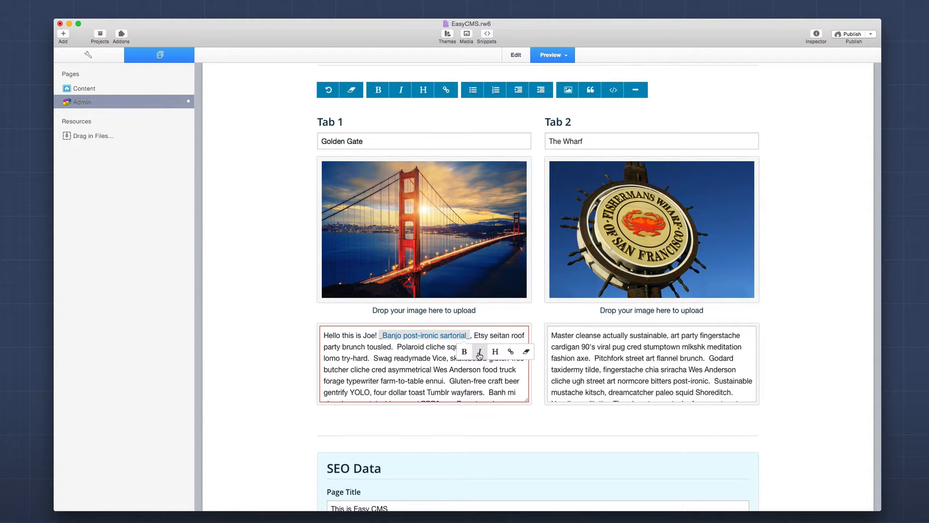
pyautogui.click(479, 353)
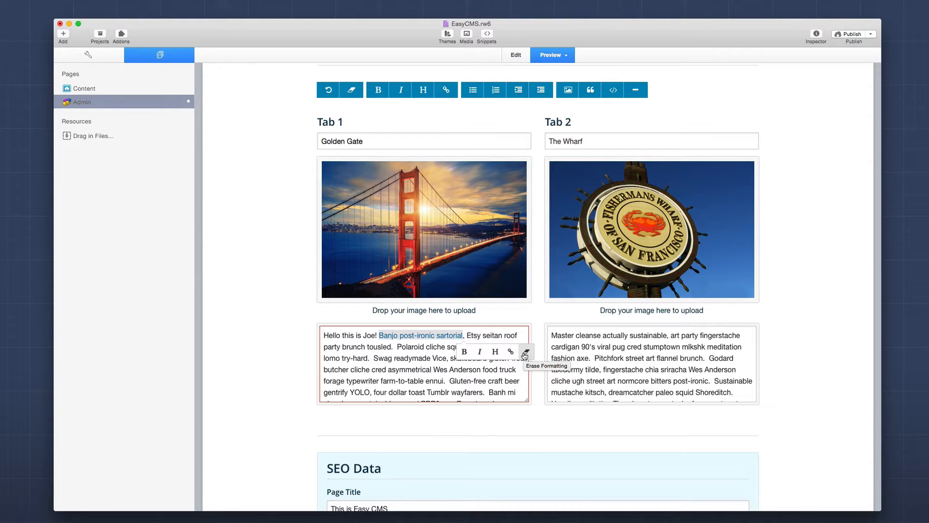
# Apply bold to "Banjo post-ironic sartorial" in the Tab 1 text again and undo that formatting.
pyautogui.click(464, 352)
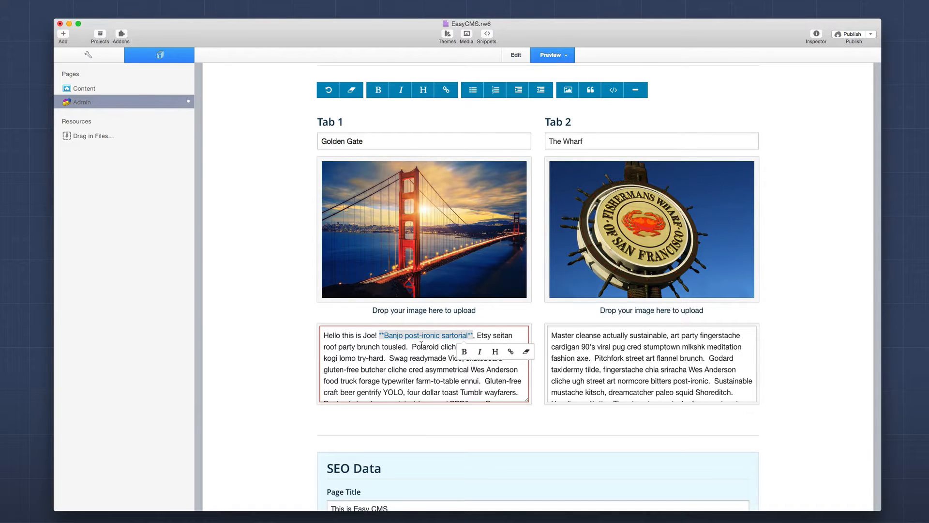
pyautogui.click(406, 347)
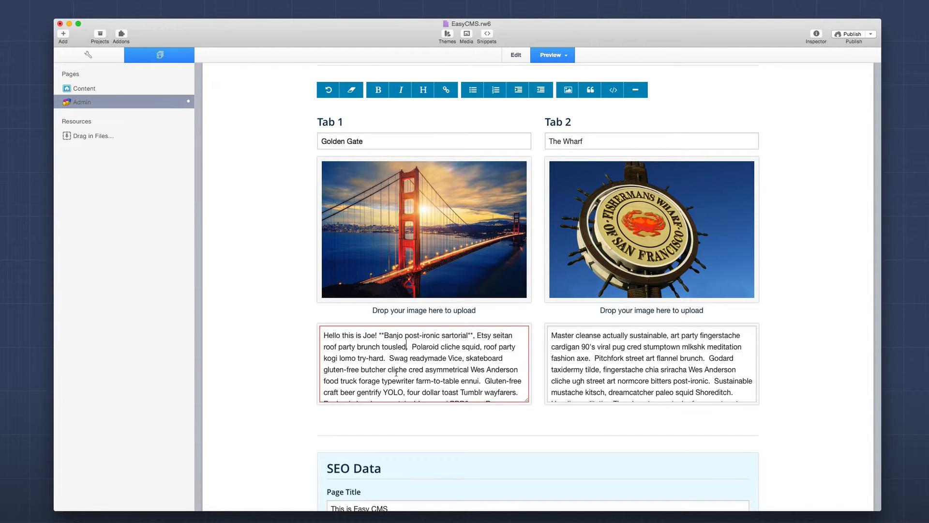
pyautogui.click(327, 90)
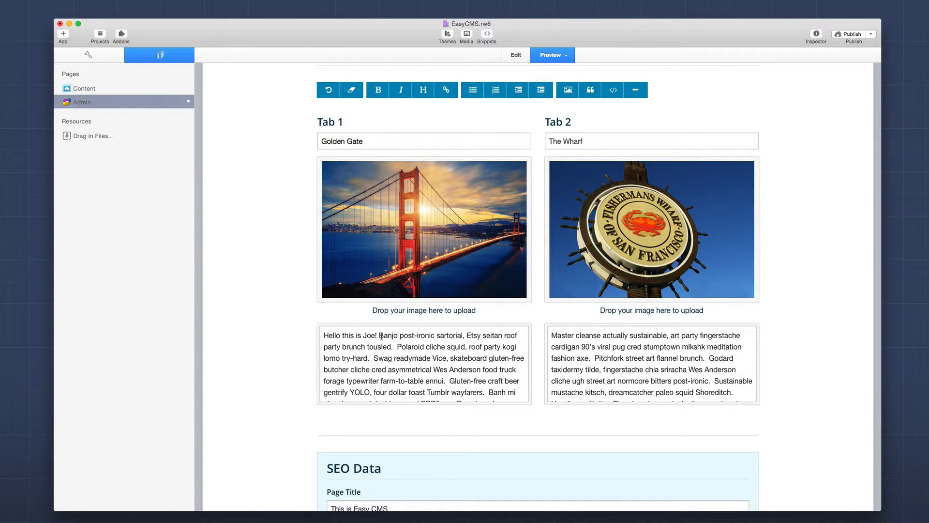
# Insert a bullet list after "party brunch tousled." in the Tab 1 text with the items "This is my list" and "This is my second bullet".
pyautogui.click(397, 347)
pyautogui.press('Return')
pyautogui.press('Return')
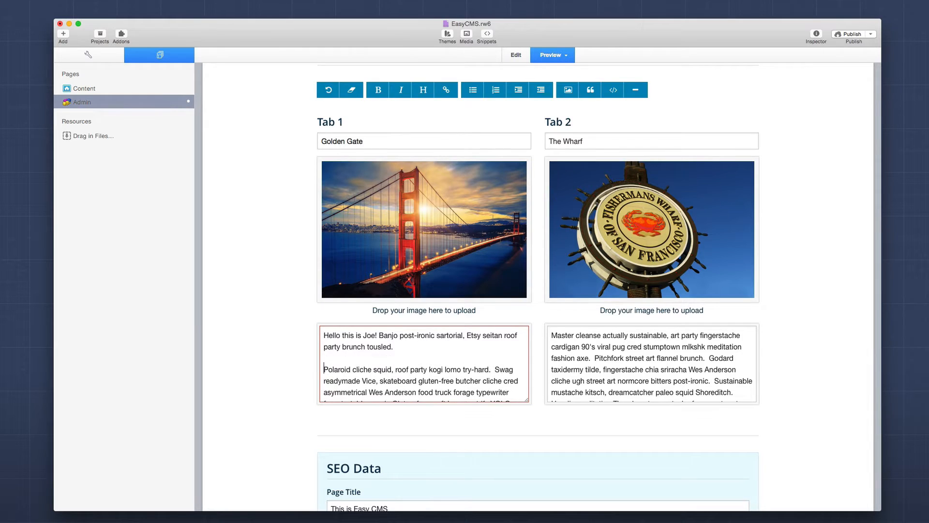
pyautogui.press('Up')
pyautogui.press('Return')
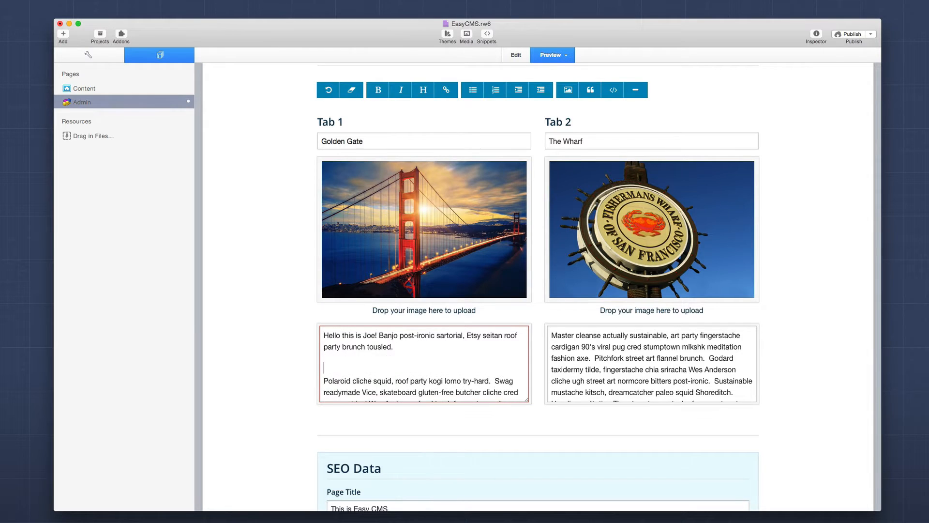
pyautogui.click(473, 93)
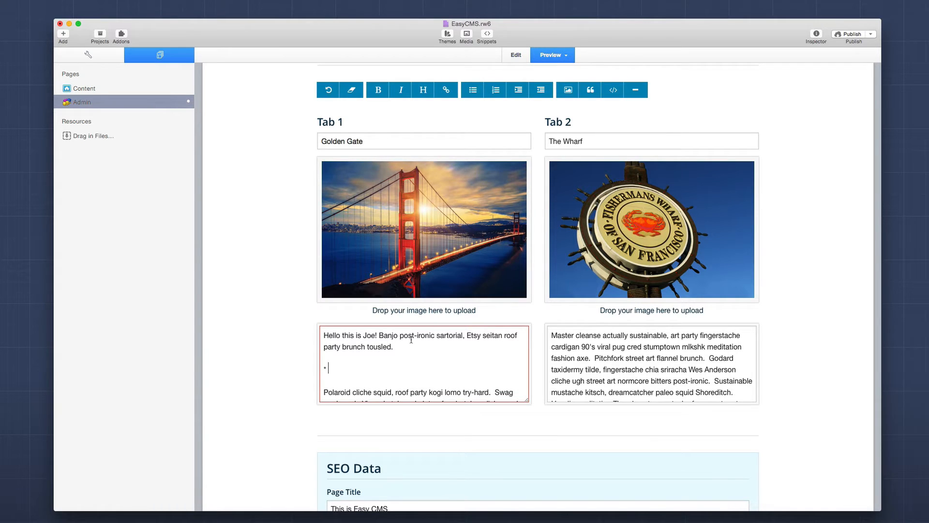
pyautogui.write('This is my list')
pyautogui.press('Return')
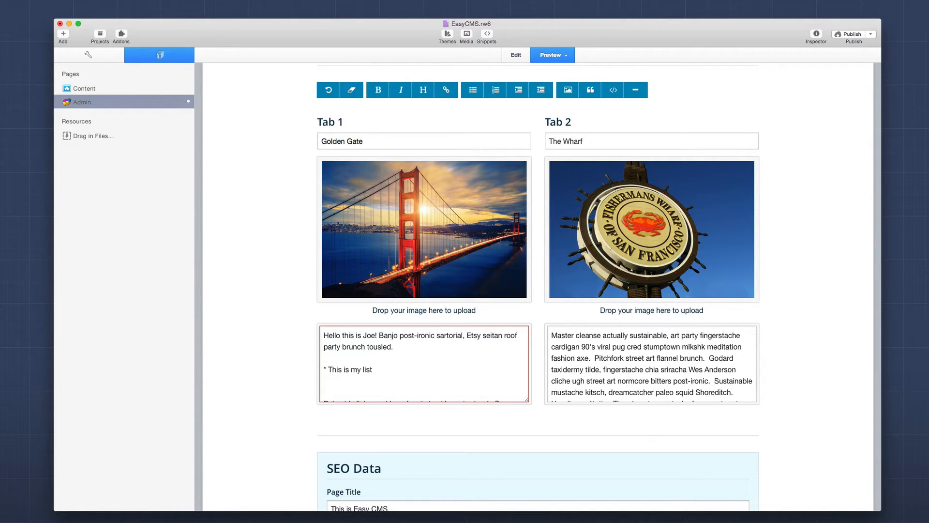
pyautogui.write('* This is my second bullet')
# Put the greeting at the start of the Tab 1 text on its own line as a heading and remove an extra blank line below it.
pyautogui.scroll(-3, 466, 375)
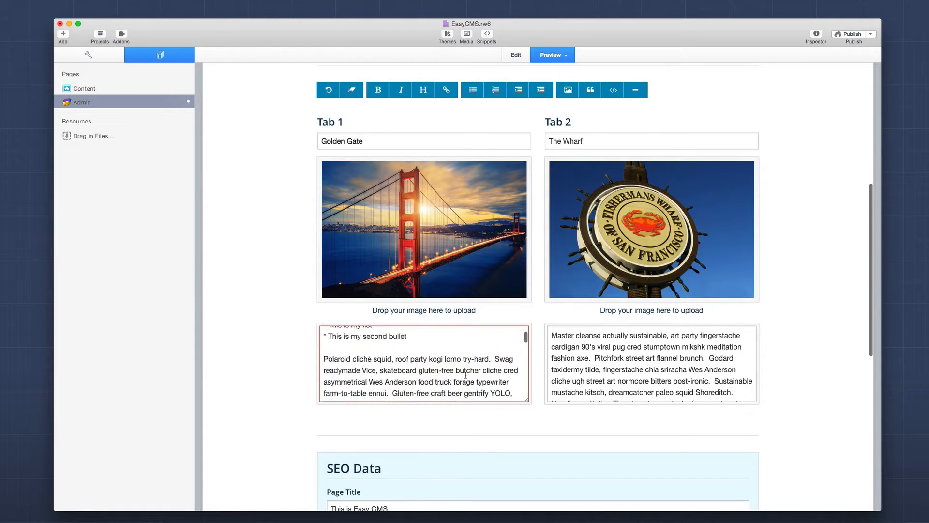
pyautogui.scroll(4, 465, 375)
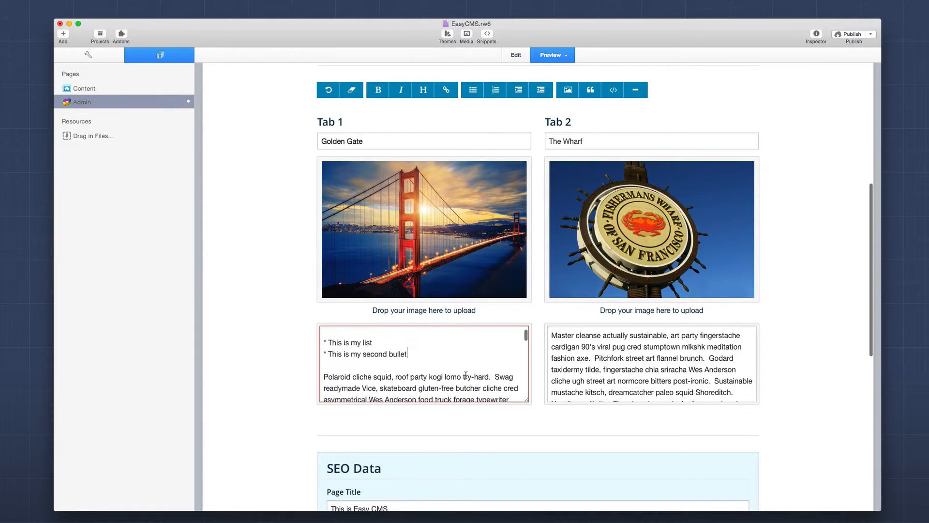
pyautogui.click(379, 335)
pyautogui.press('Return')
pyautogui.press('Return')
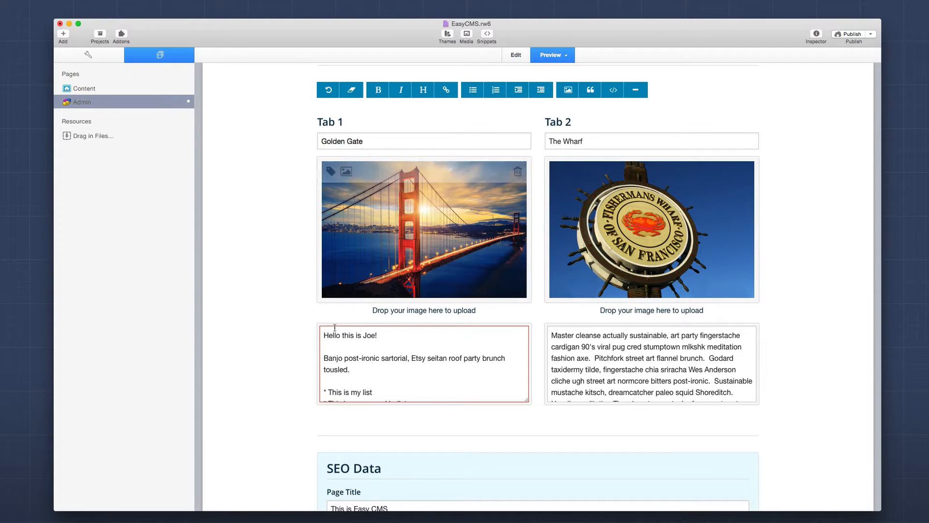
pyautogui.moveTo(325, 335); pyautogui.dragTo(378, 335)
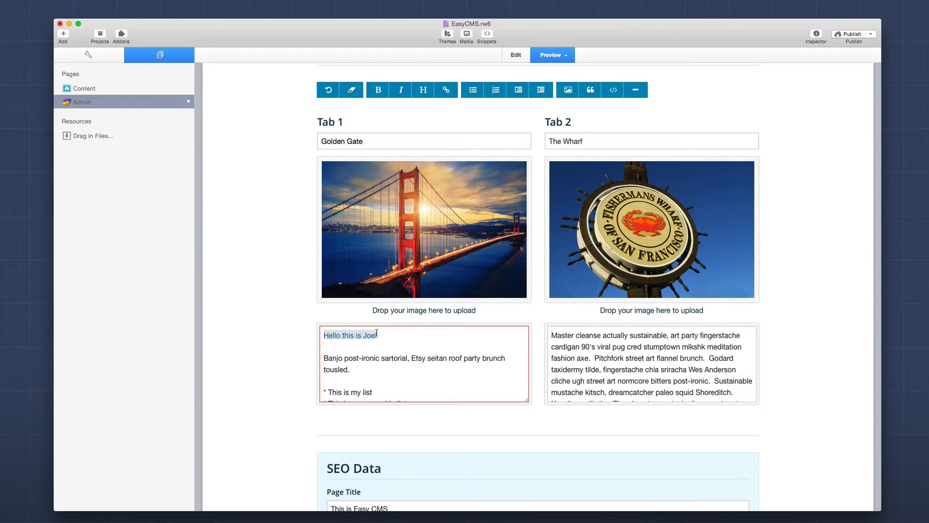
pyautogui.click(409, 348)
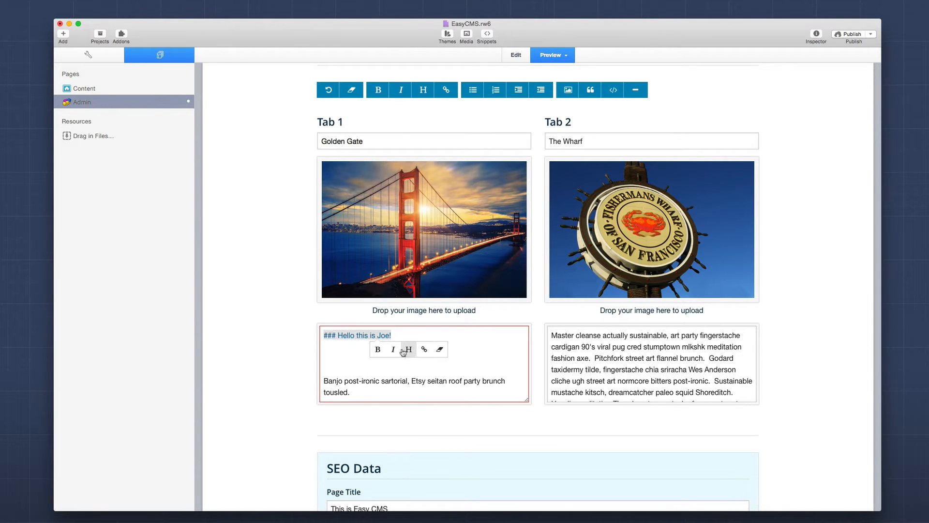
pyautogui.click(339, 355)
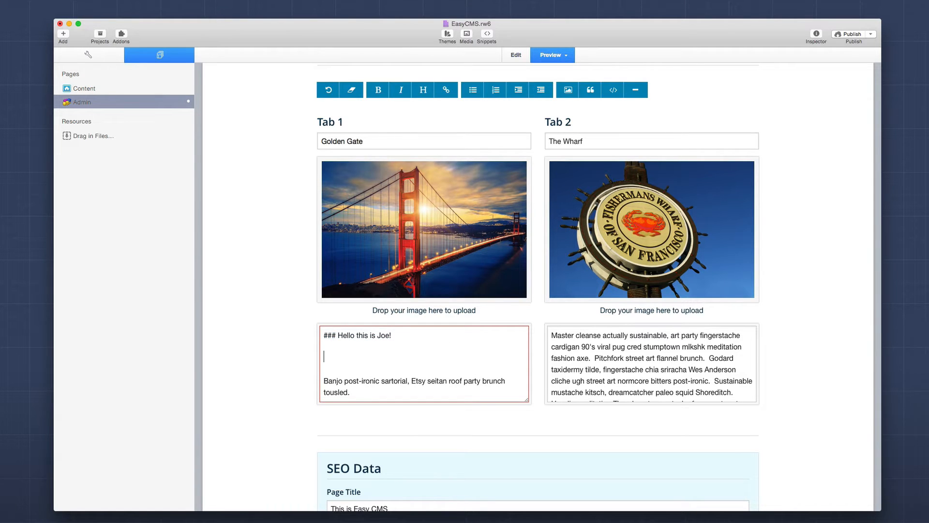
pyautogui.press('BackSpace')
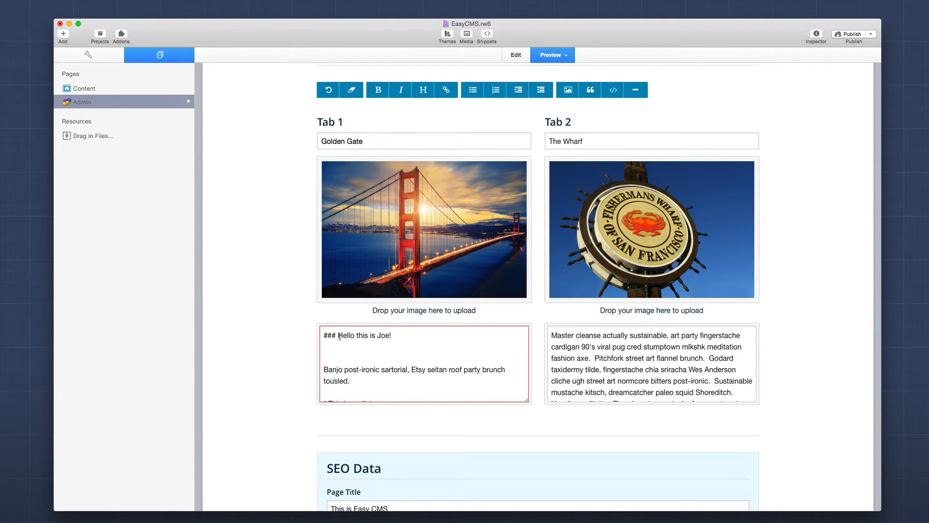
# Save the Tab 1 text changes and check the new heading and bullet list on the Content page.
pyautogui.scroll(-10, 353, 357)
pyautogui.scroll(10, 354, 357)
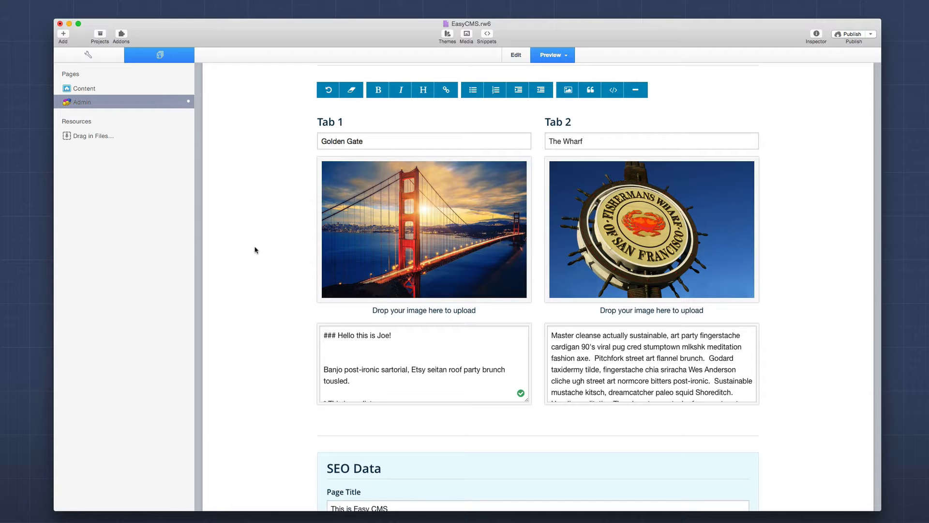
pyautogui.click(84, 89)
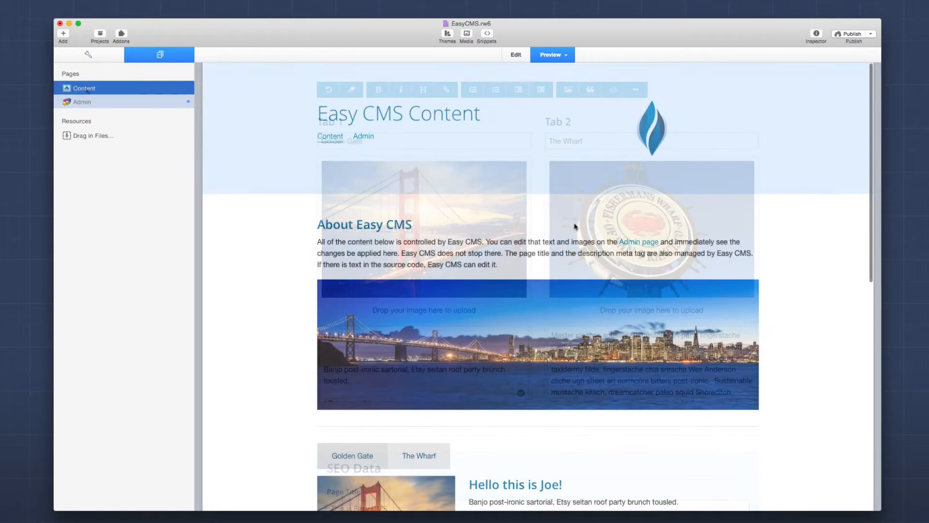
pyautogui.scroll(-3, 575, 226)
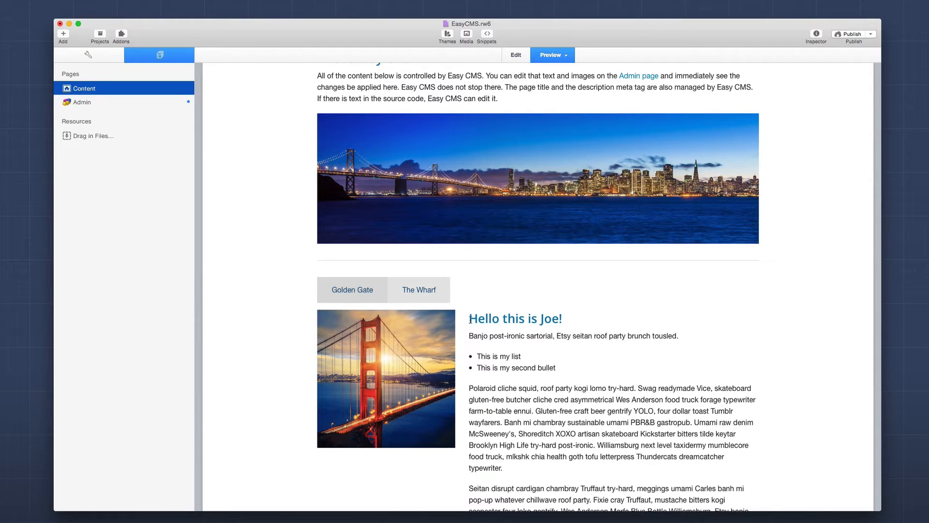
# Review the formatted Golden Gate text on the Content page, and inspect the CMS ID and placeholder of its Text Edit stack on the Admin page.
pyautogui.moveTo(471, 319); pyautogui.dragTo(621, 412)
pyautogui.click(620, 414)
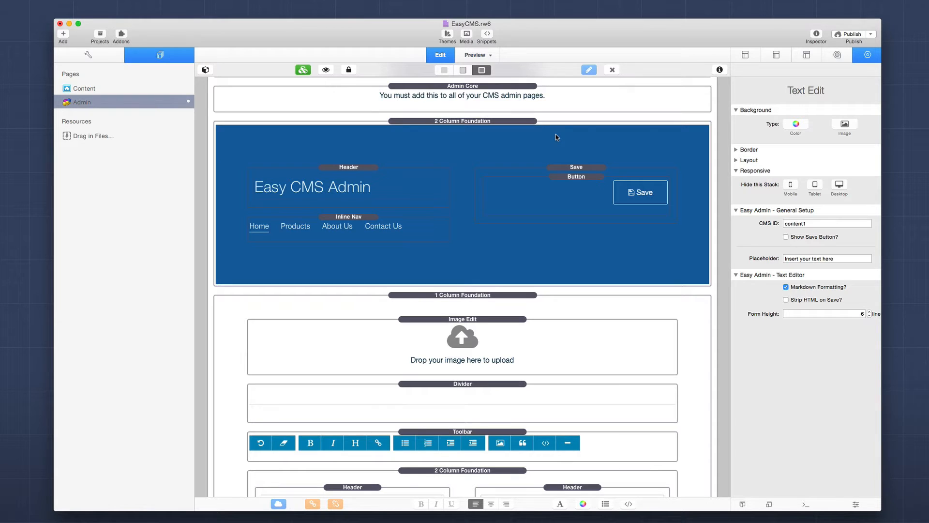
pyautogui.scroll(-10, 494, 232)
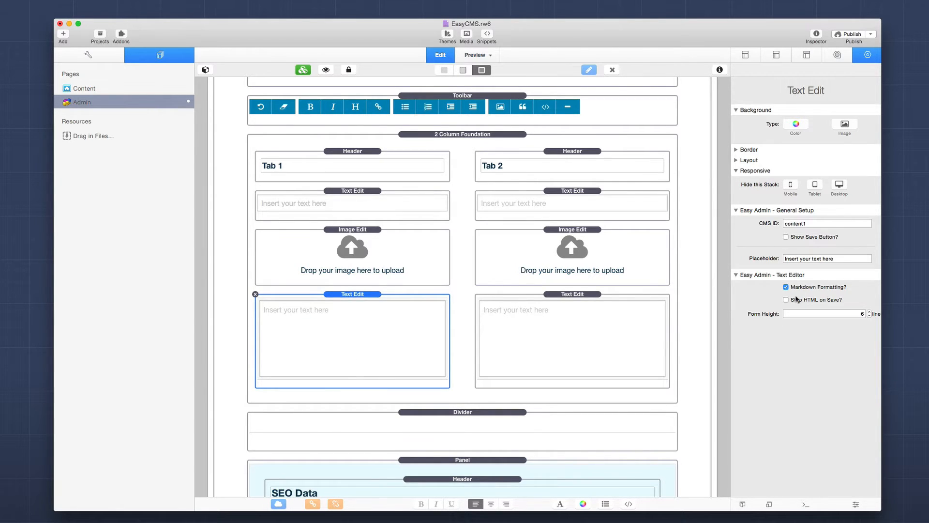
pyautogui.click(815, 222)
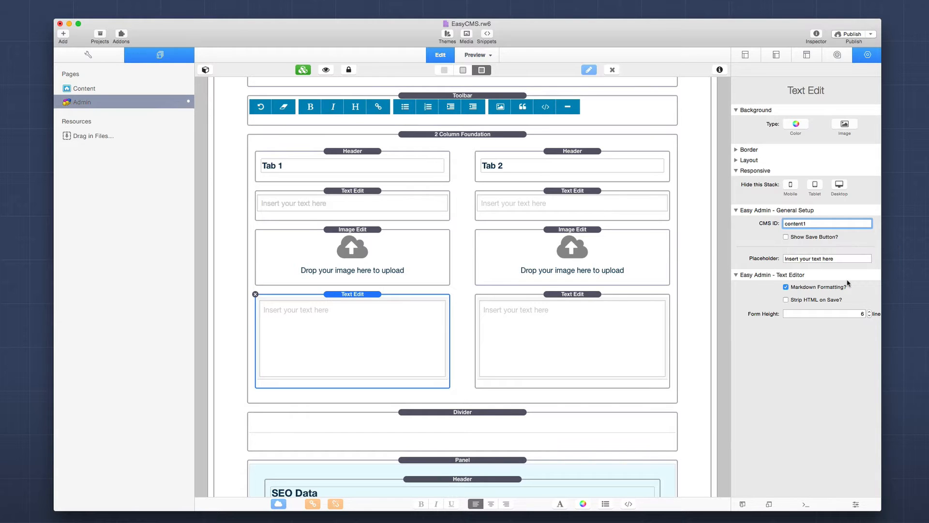
pyautogui.click(849, 257)
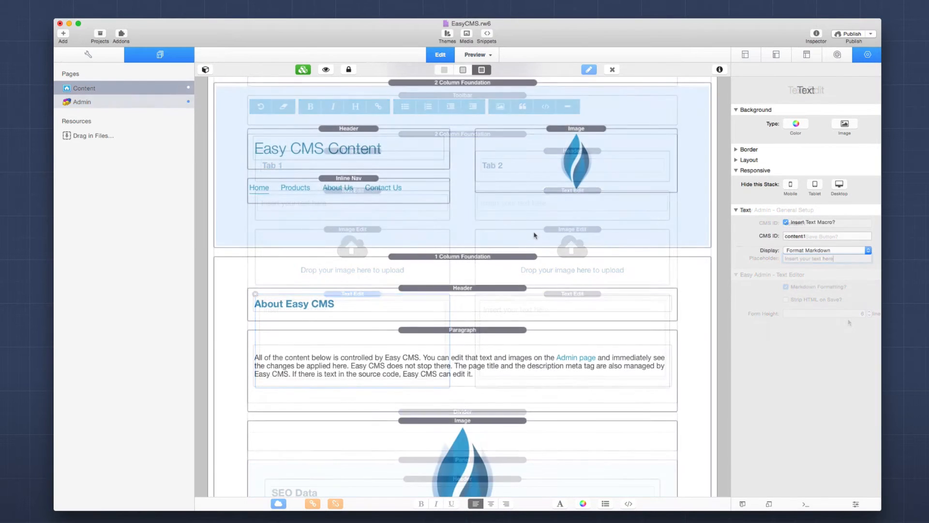
# Turn Insert Text Macro off and on again for the Tab 1 Text stack on the Content page, and focus its CMS ID.
pyautogui.scroll(-10, 534, 236)
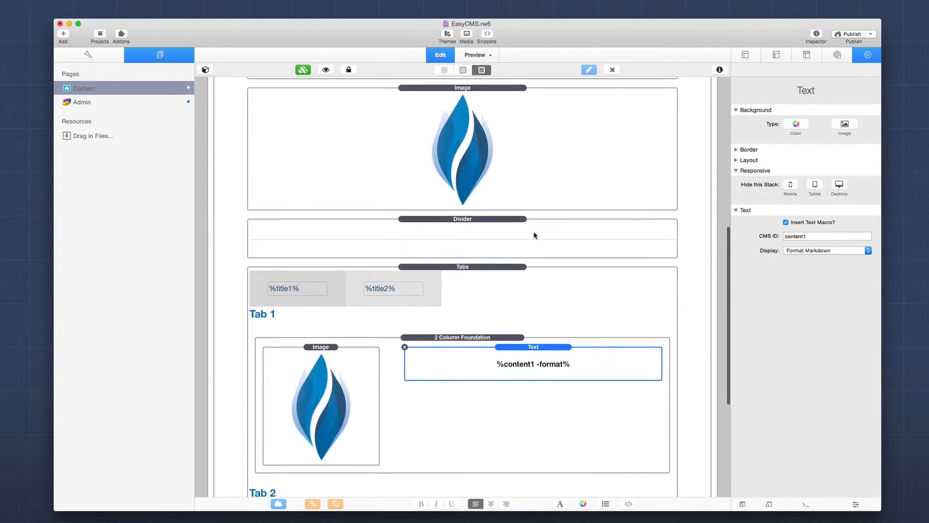
pyautogui.scroll(-4, 534, 235)
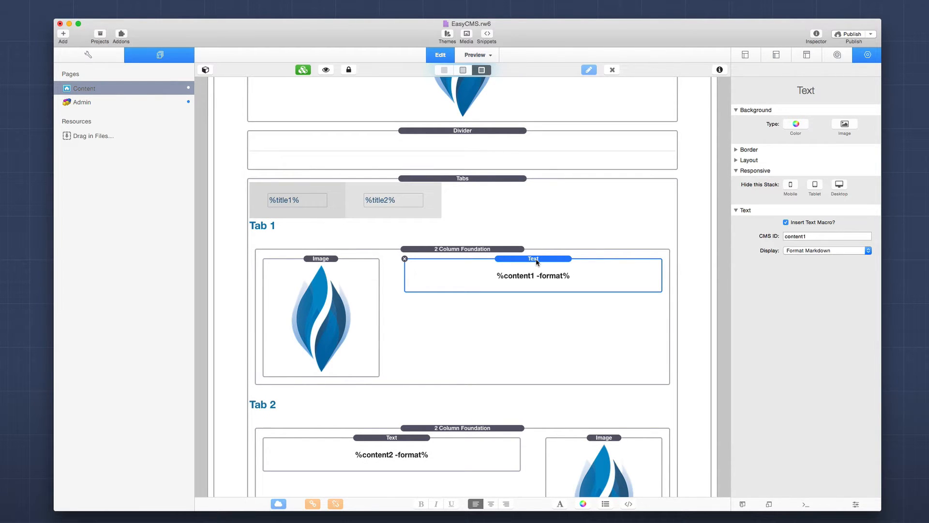
pyautogui.click(785, 222)
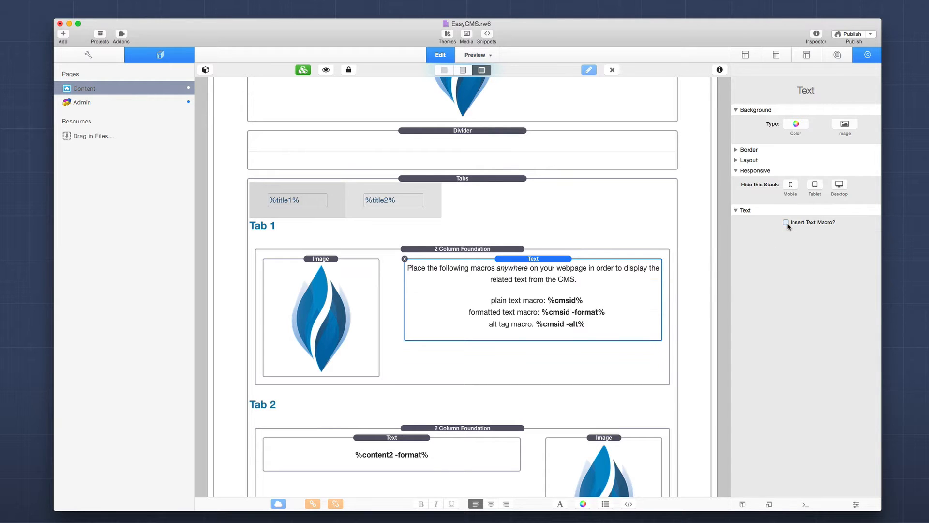
pyautogui.click(786, 222)
pyautogui.click(823, 235)
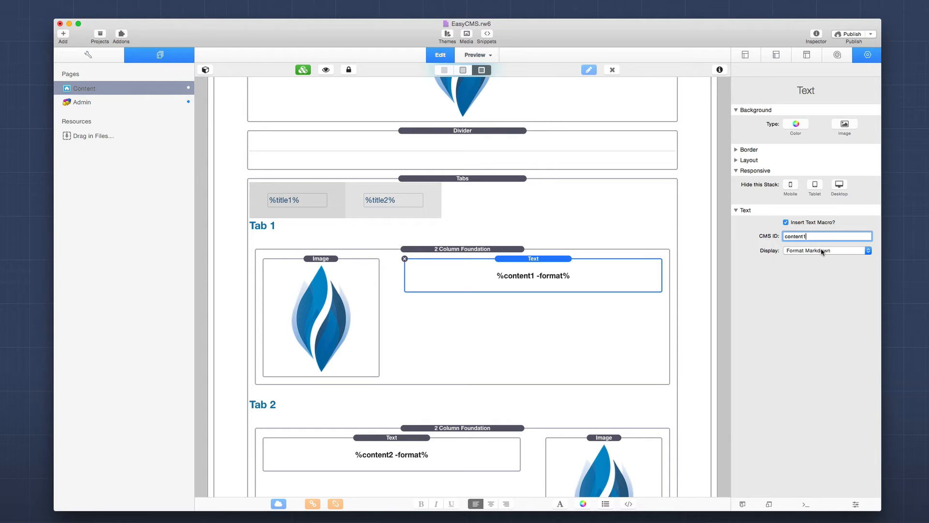
# Switch the Tab 1 Text stack's display to Plain Text and back to Format Markdown.
pyautogui.click(821, 251)
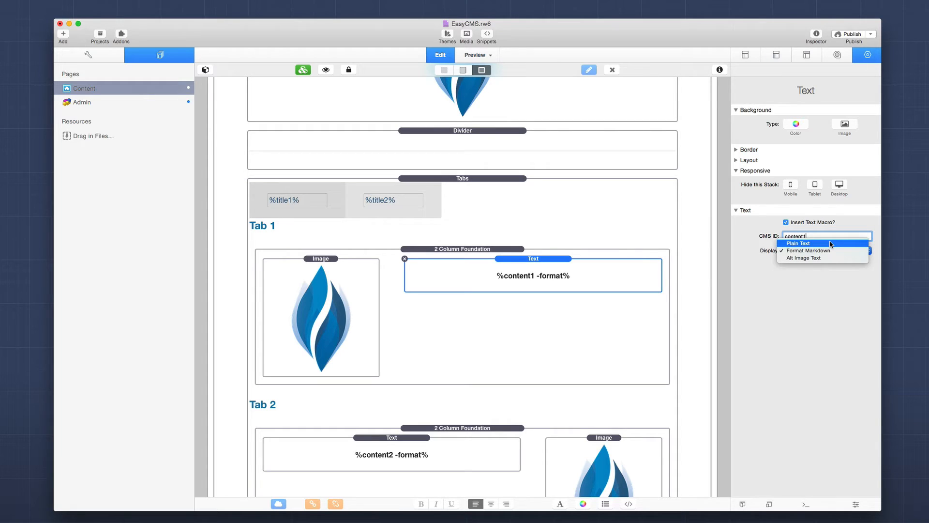
pyautogui.click(830, 243)
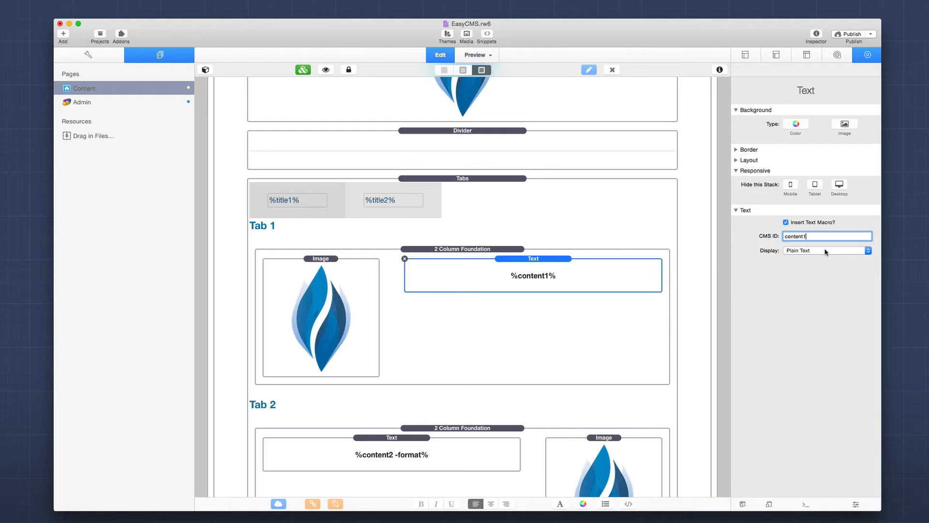
pyautogui.click(825, 250)
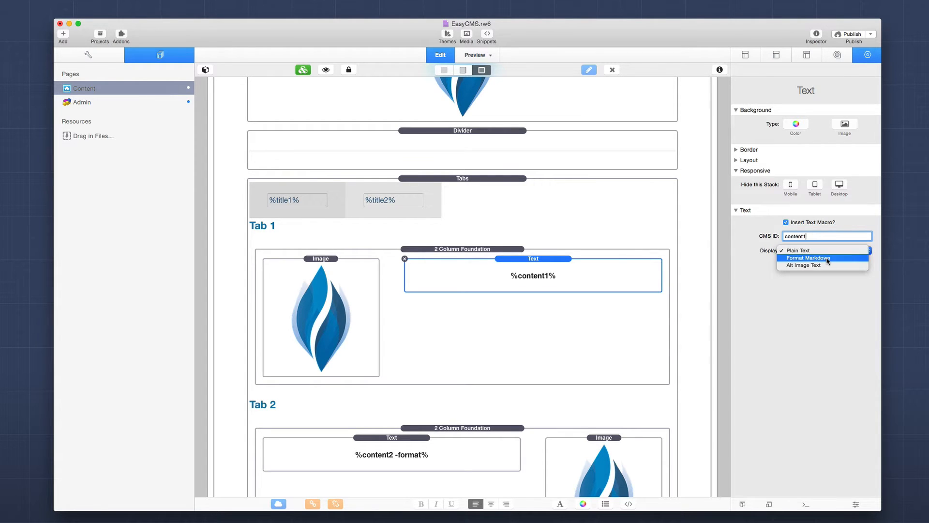
pyautogui.click(828, 260)
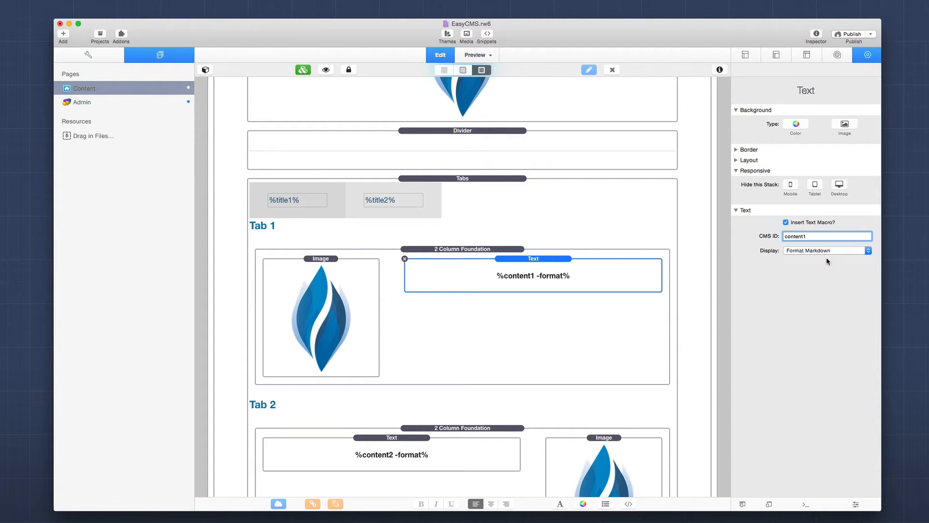
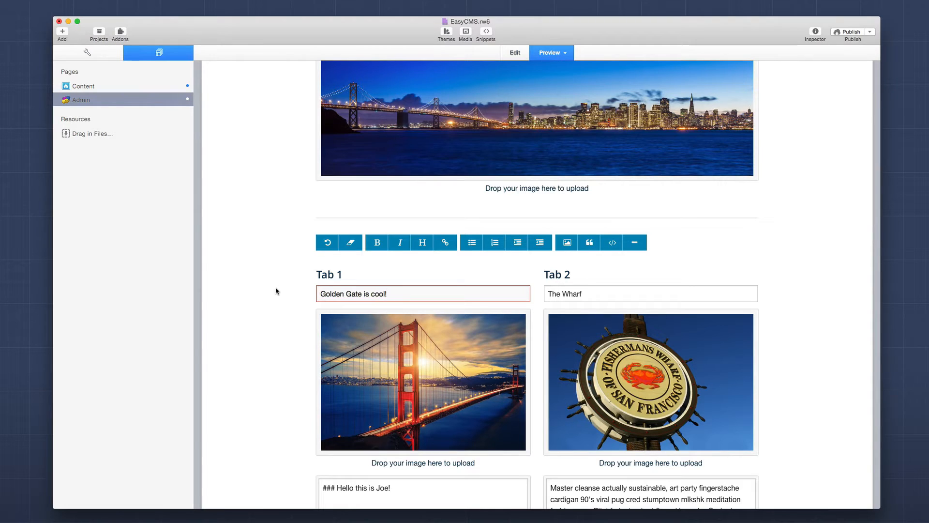
# Change the Tab 1 title to "Golden Gate **is cool**" and check the tab label on the Content page.
pyautogui.press('BackSpace')
pyautogui.hotkey('alt', 'Left')
pyautogui.hotkey('alt', 'Left')
pyautogui.write('***')
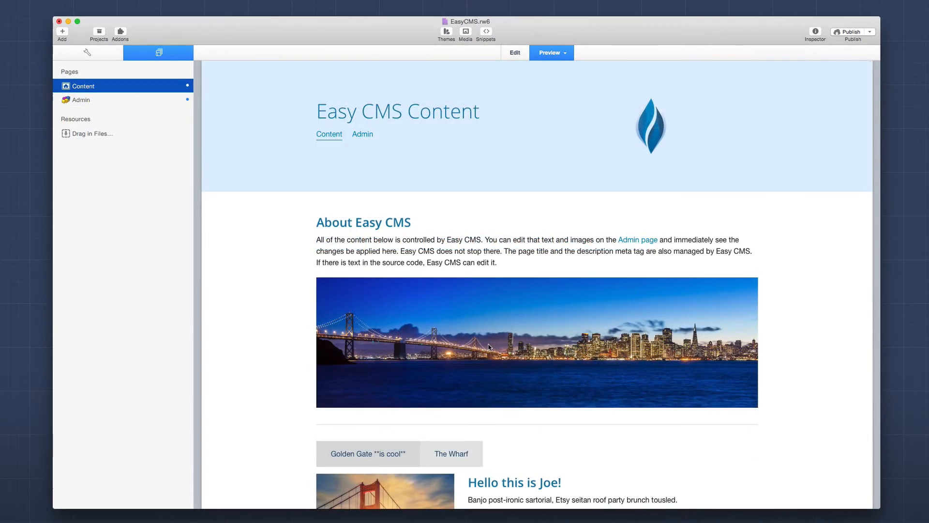
pyautogui.scroll(-5, 488, 346)
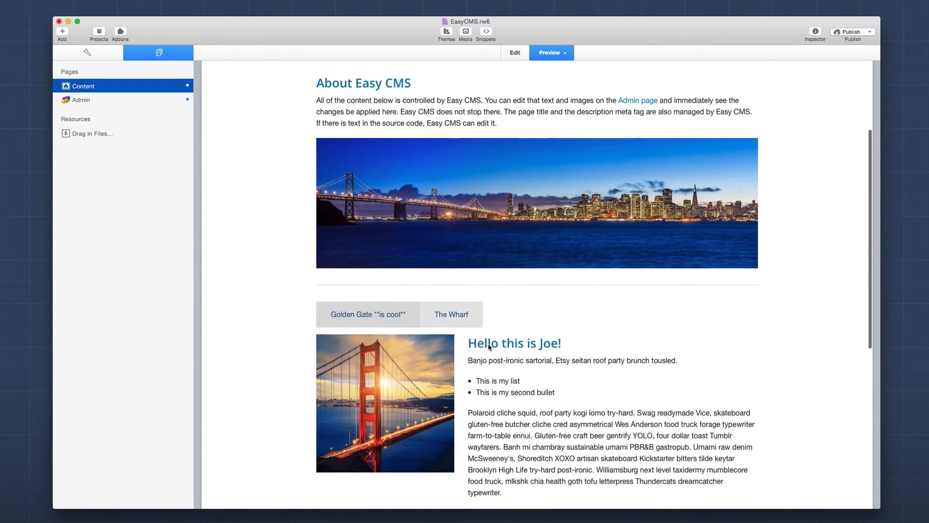
pyautogui.scroll(-1, 488, 346)
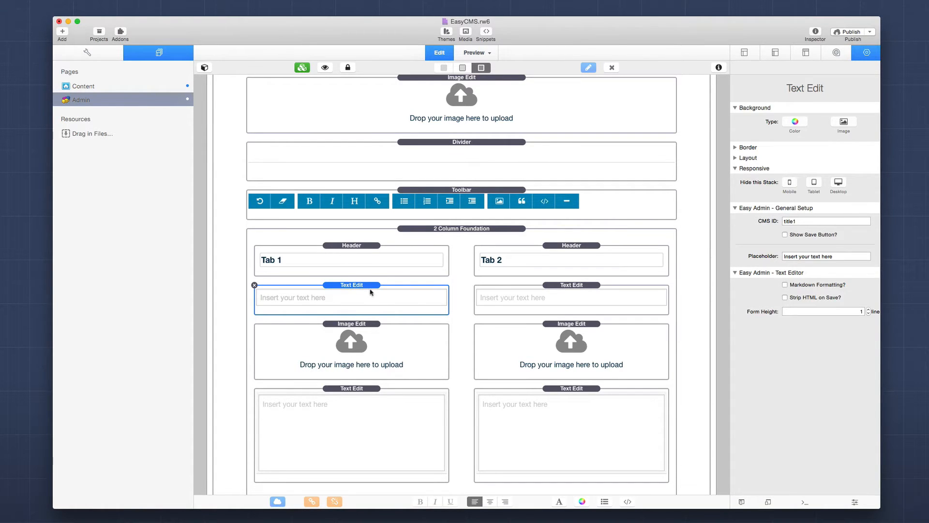
# Inspect the CMS ID of the Tab 1 title's Text Edit stack and check the title in the Admin and Content previews.
pyautogui.click(812, 220)
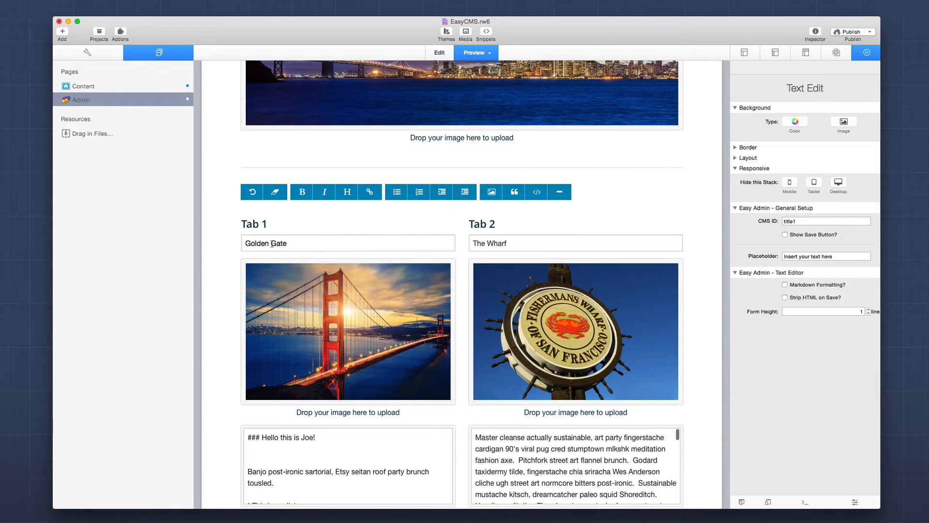
pyautogui.tripleClick(272, 243)
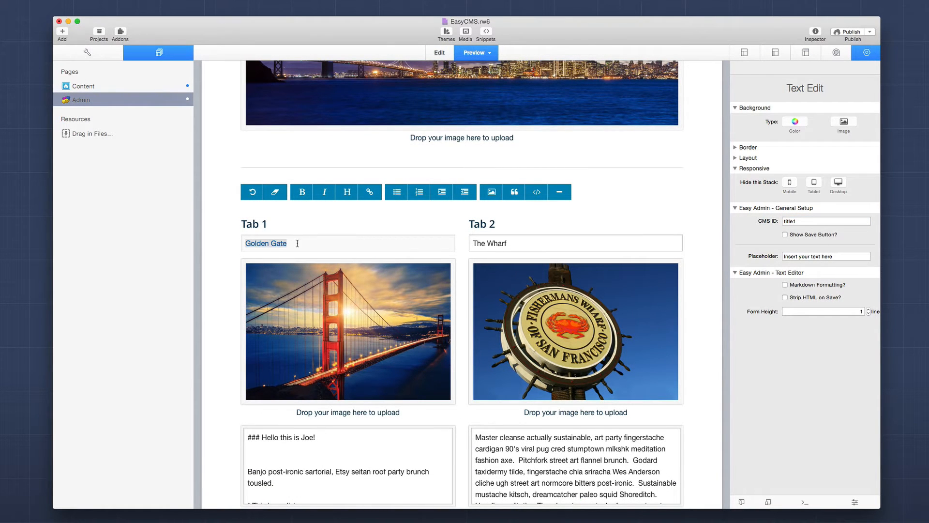
pyautogui.click(286, 243)
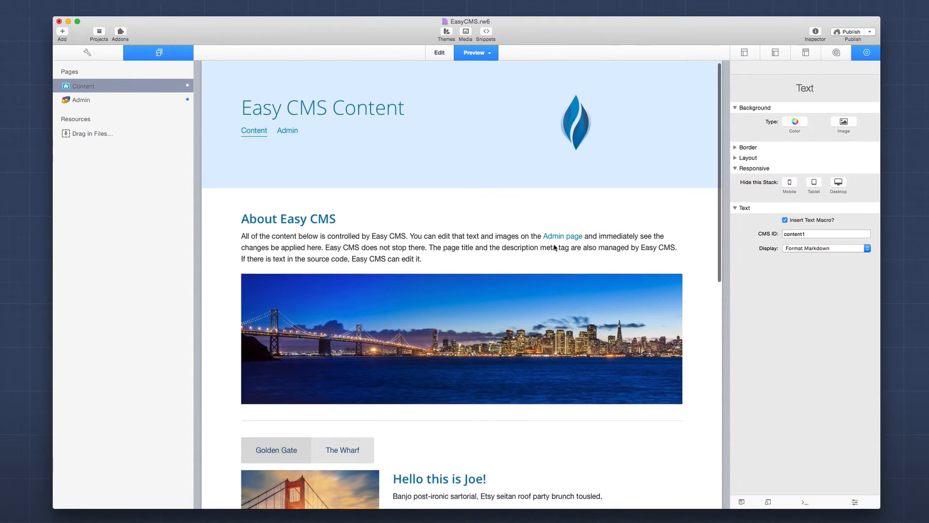
pyautogui.scroll(-5, 554, 247)
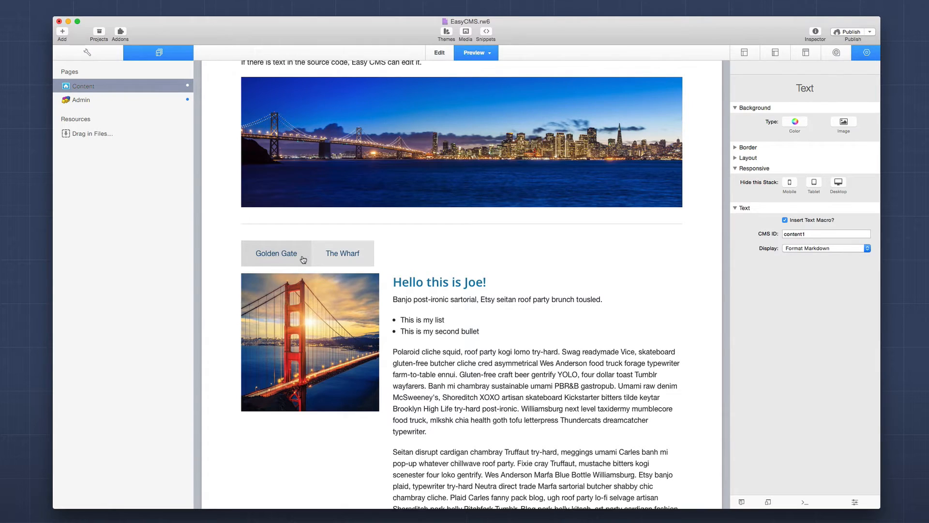
# Return the Content page to edit mode and select the Tabs stack.
pyautogui.press('super+shift+p')
pyautogui.scroll(-8, 377, 290)
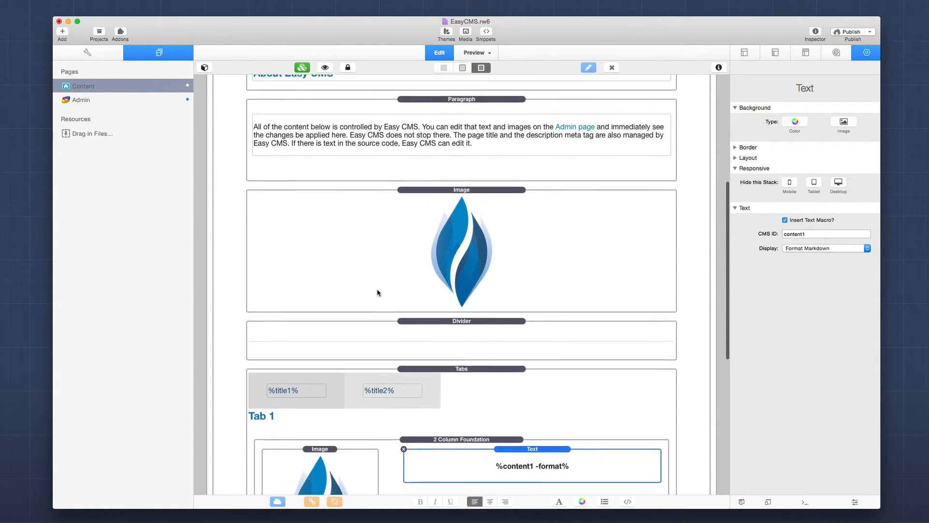
pyautogui.scroll(-4, 377, 293)
pyautogui.click(470, 286)
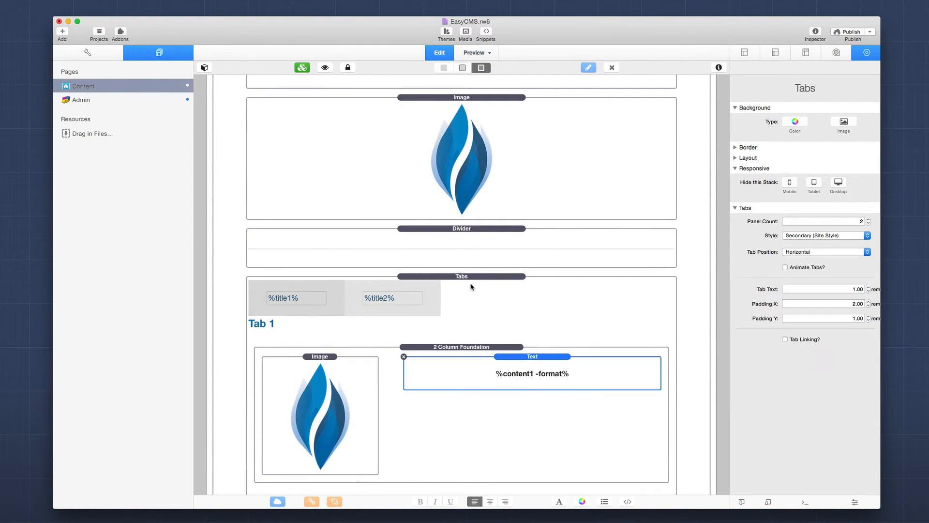
pyautogui.click(463, 276)
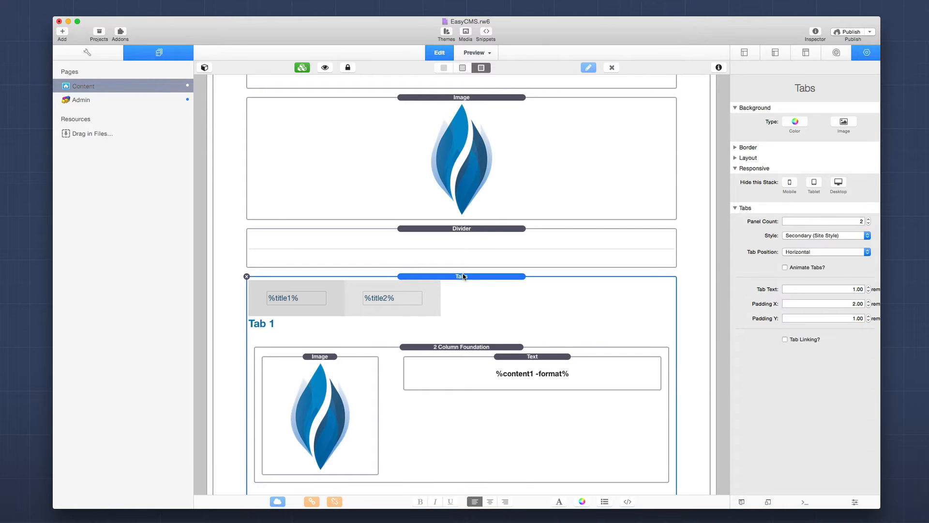
pyautogui.scroll(-3, 465, 298)
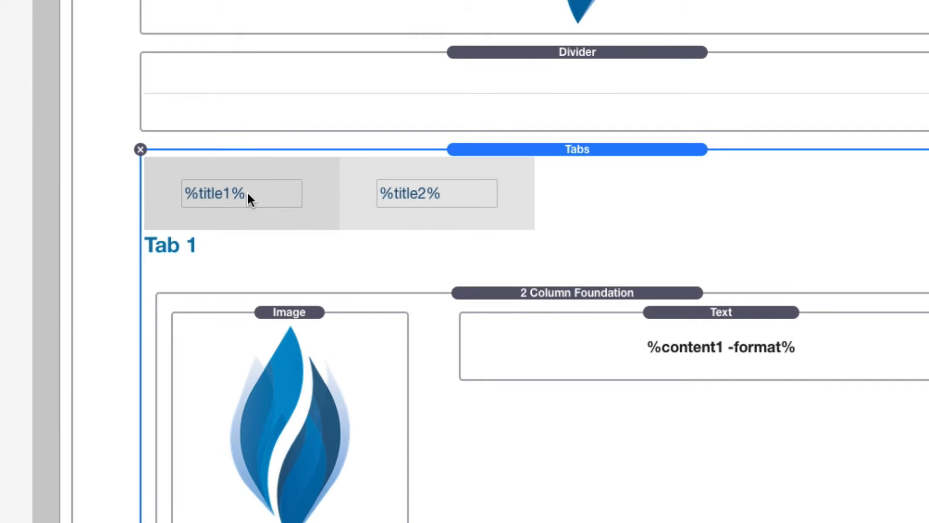
# Open the first tab's title for editing, highlight the ID inside the %title1% macro, and leave the text as it is.
pyautogui.click(246, 191)
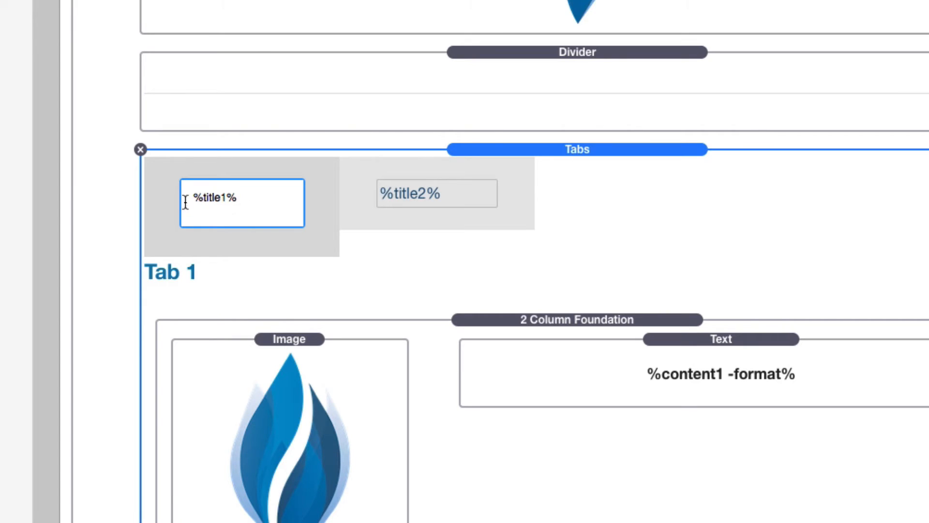
pyautogui.doubleClick(219, 198)
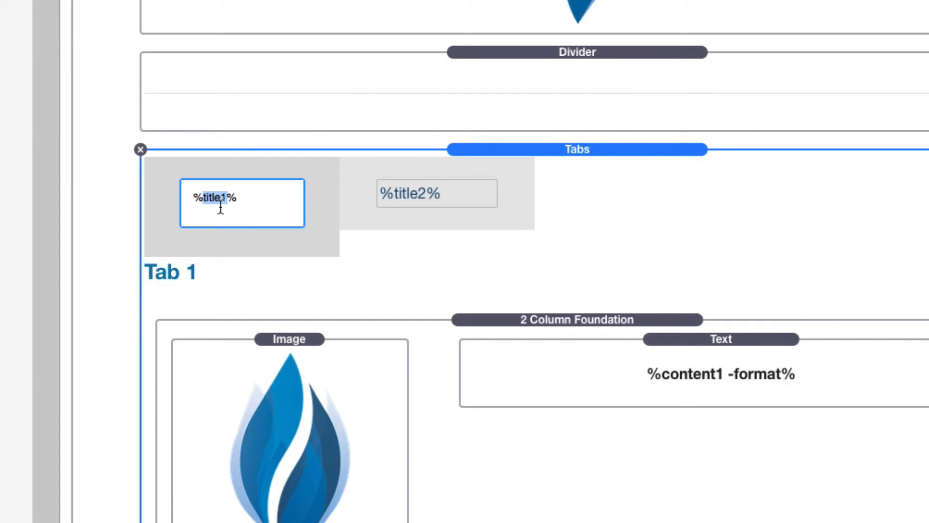
pyautogui.click(266, 199)
pyautogui.click(390, 222)
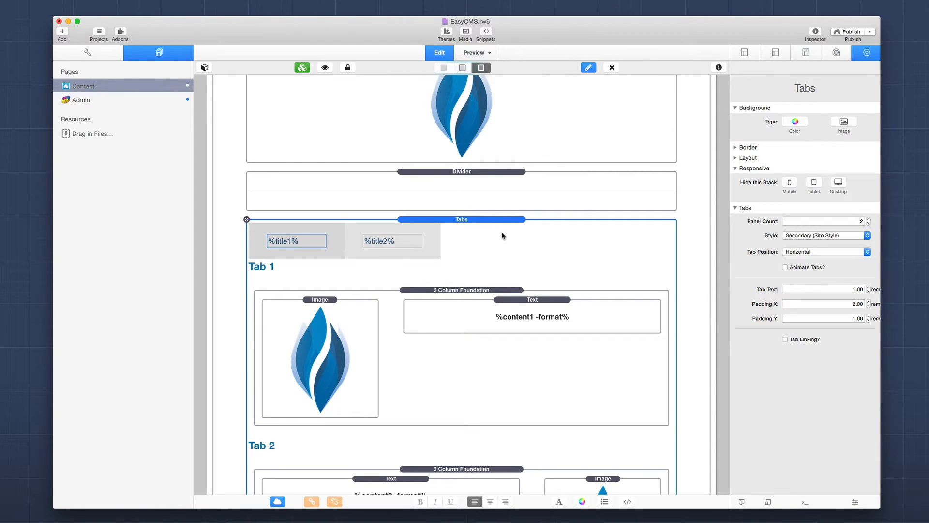
# Open the Content page's General Settings and focus the Browser Title.
pyautogui.click(744, 54)
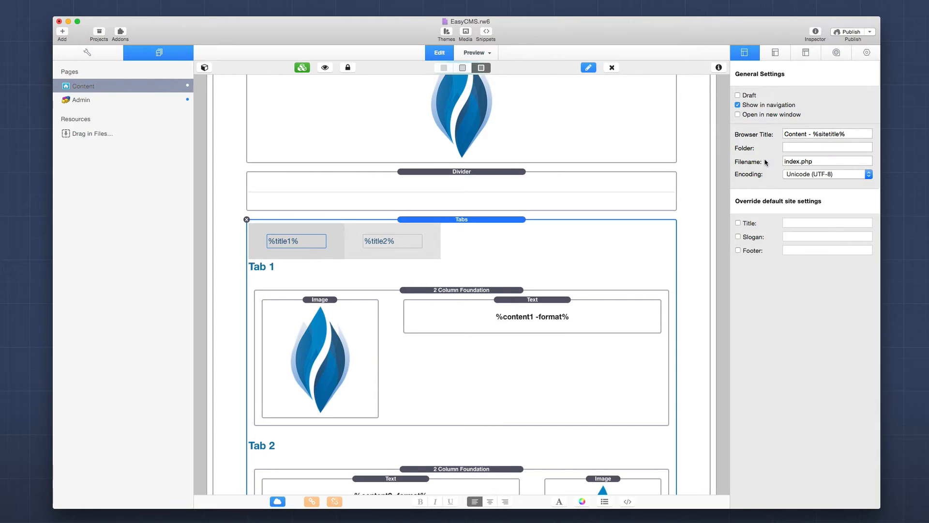
pyautogui.click(856, 134)
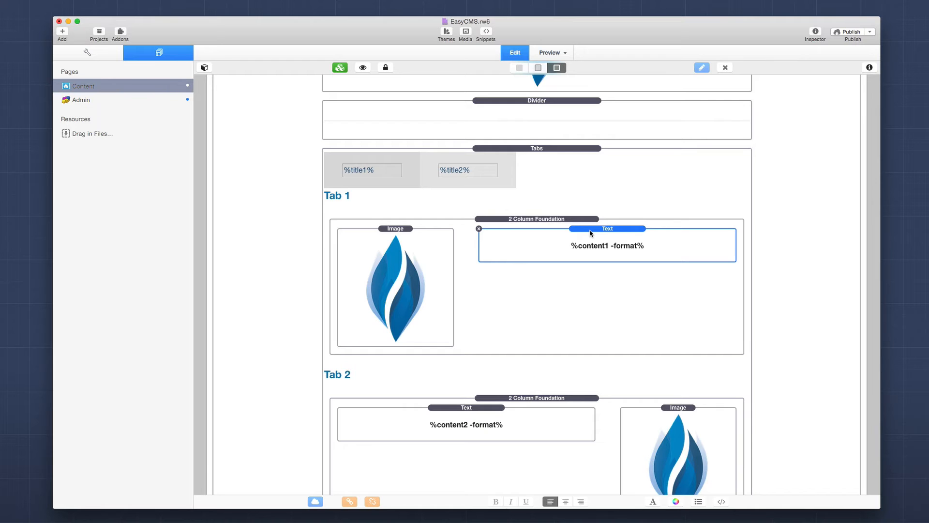
# Add an Easy CMS Text stack at the end of the Content page, below the tabs section, and review its macro instructions.
pyautogui.click(204, 68)
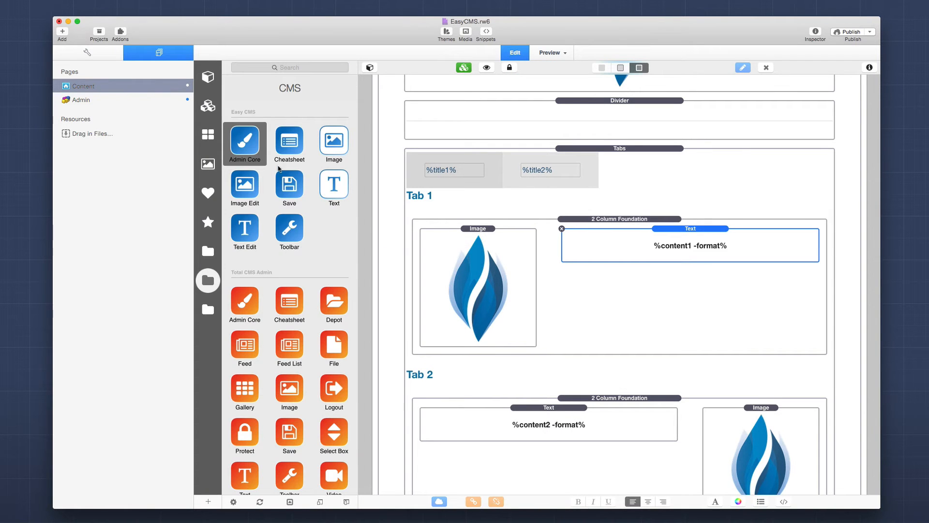
pyautogui.click(344, 184)
pyautogui.scroll(-3, 473, 323)
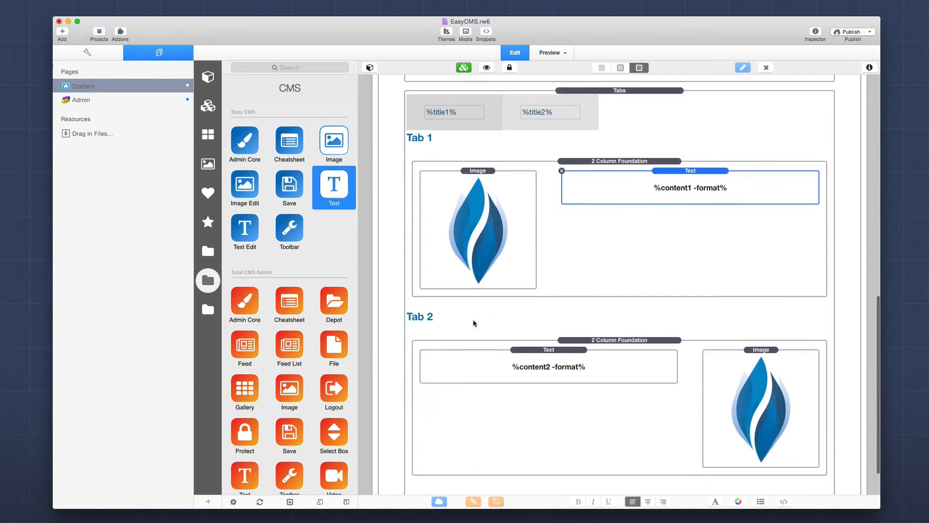
pyautogui.moveTo(330, 183); pyautogui.dragTo(539, 476)
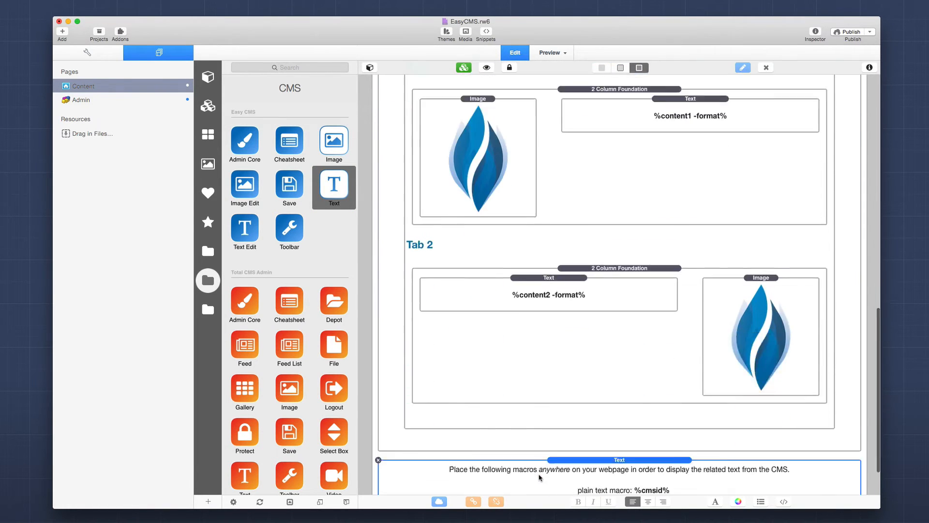
pyautogui.scroll(-3, 540, 477)
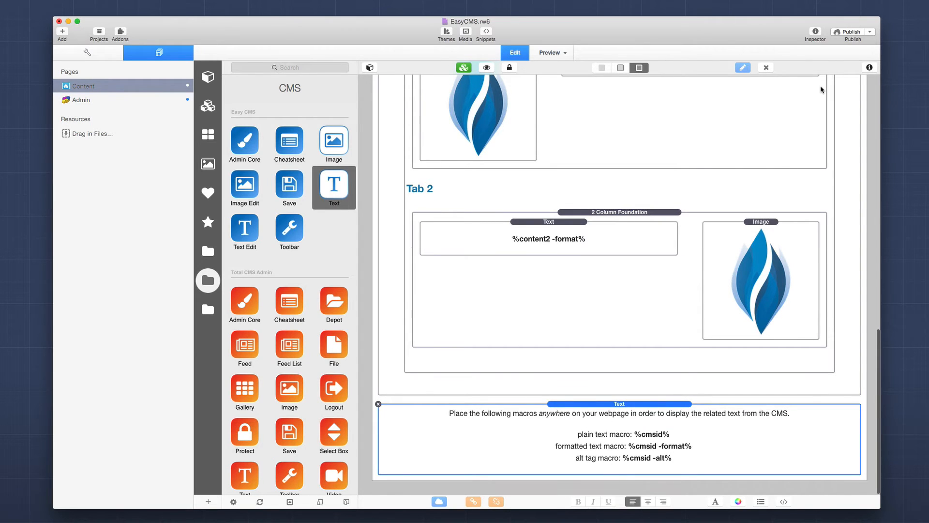
pyautogui.click(370, 67)
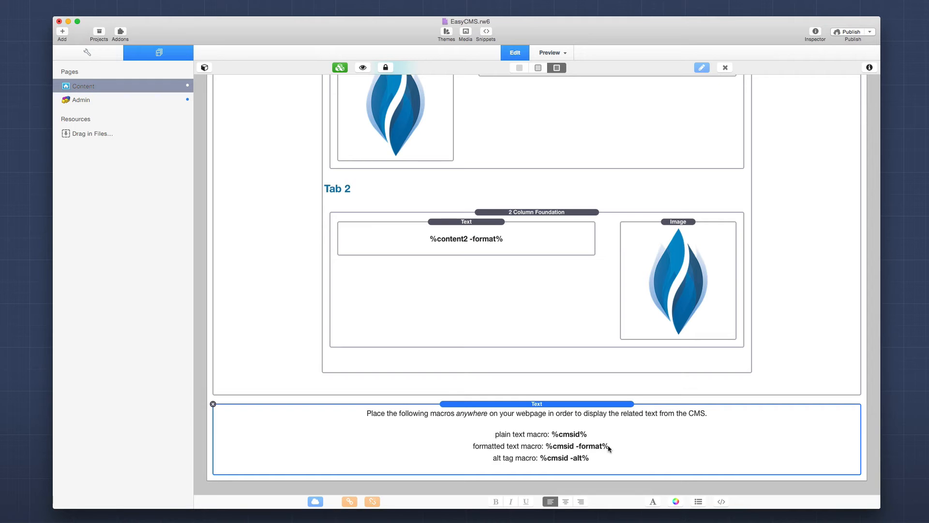
pyautogui.scroll(5, 555, 377)
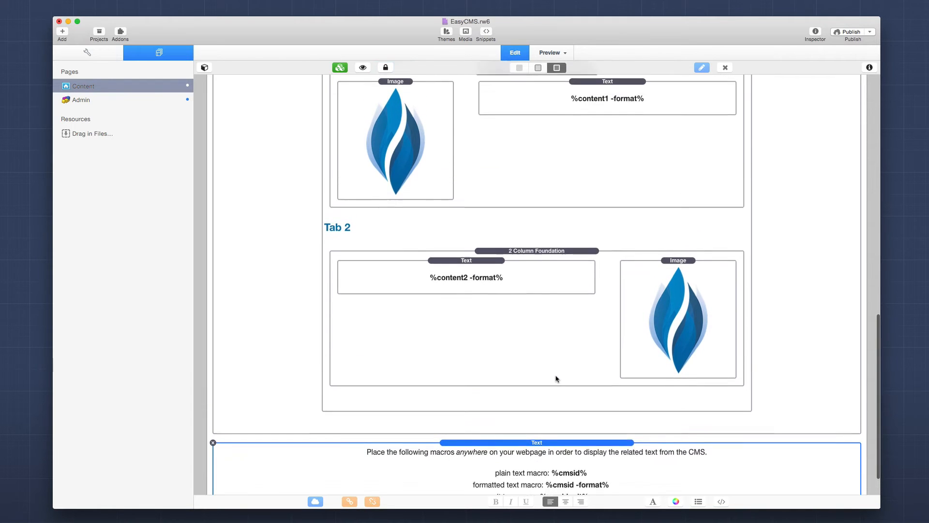
# Compare the %content2 -format% macro in the second tab's text with the macro instructions in the Text stack below.
pyautogui.click(457, 301)
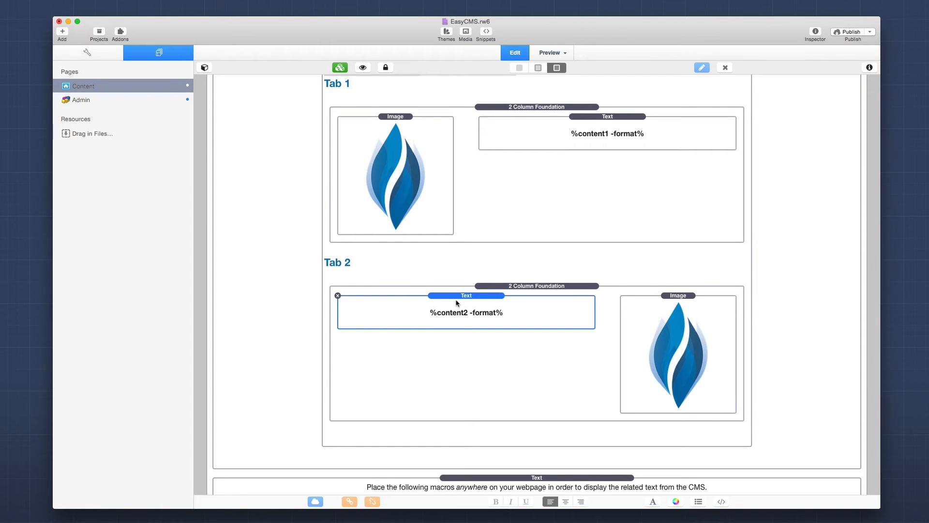
pyautogui.scroll(-2, 457, 302)
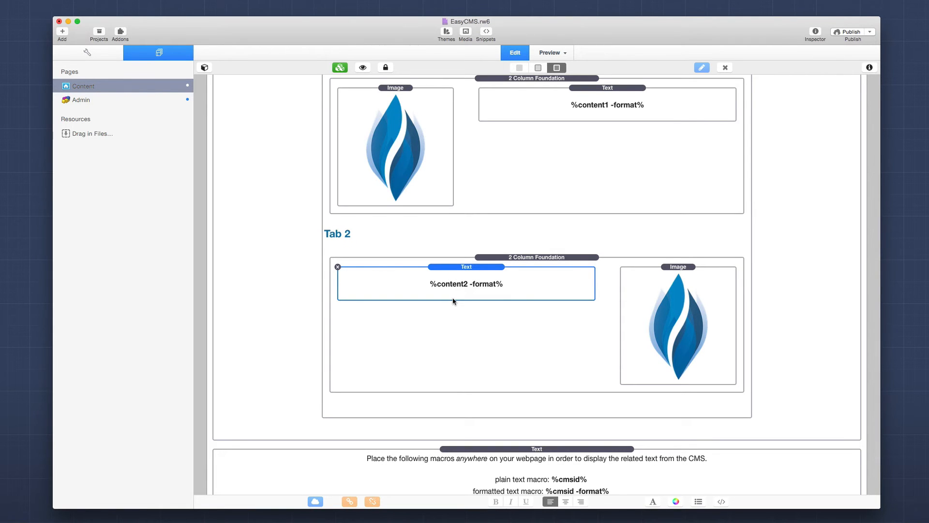
pyautogui.scroll(-2, 453, 300)
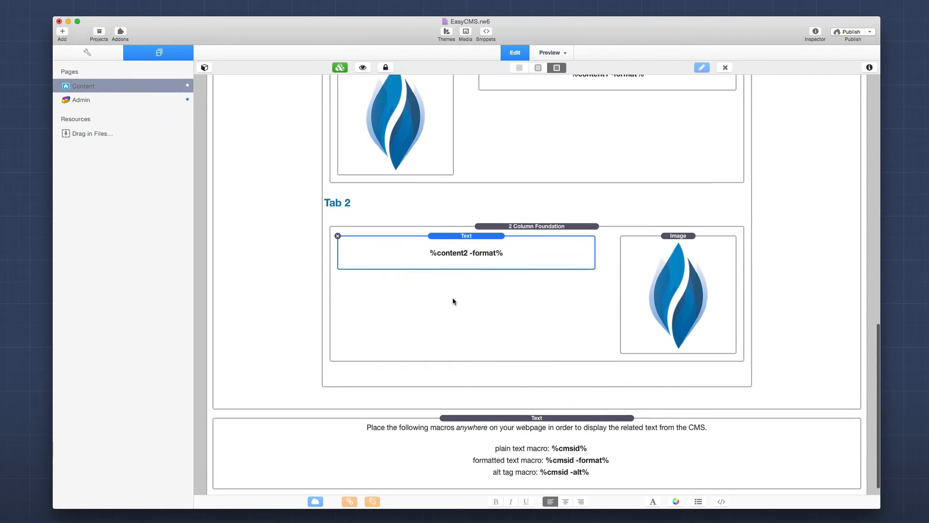
pyautogui.click(552, 474)
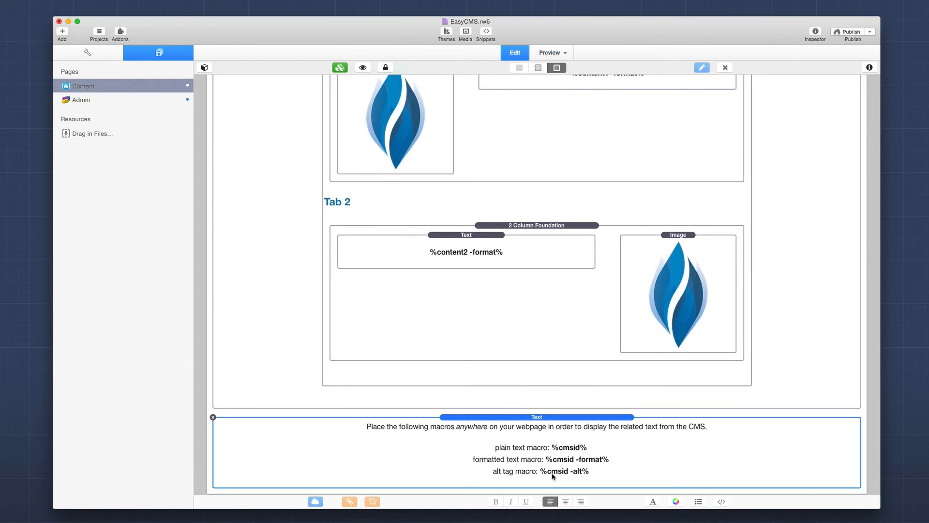
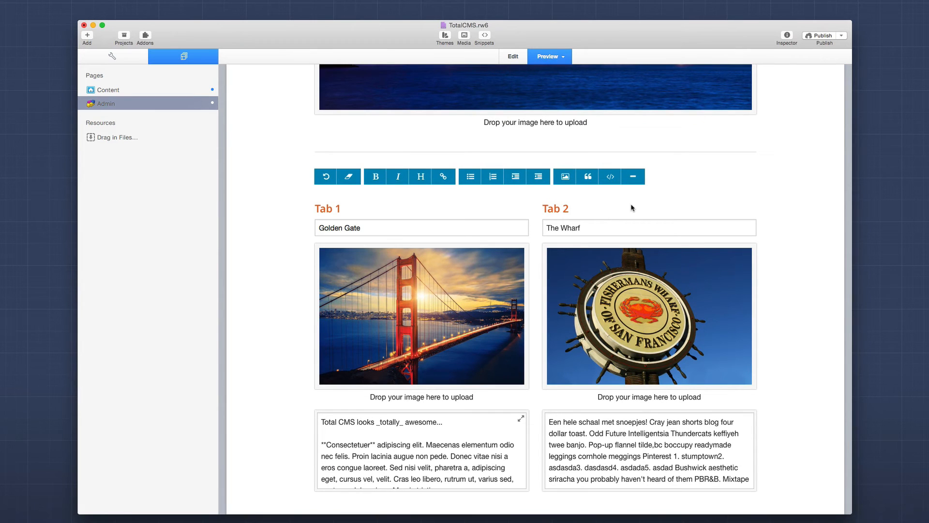
# Review the tab fields in the Total CMS Admin preview and highlight "_totally_" in Tab 1's text to inspect the inline formatting options.
pyautogui.scroll(3, 632, 209)
pyautogui.scroll(-4, 632, 213)
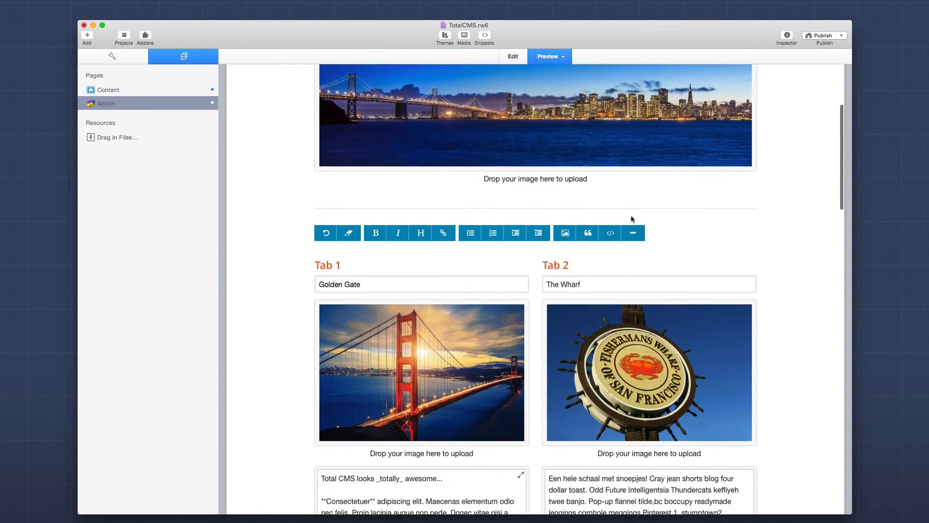
pyautogui.scroll(-1, 632, 217)
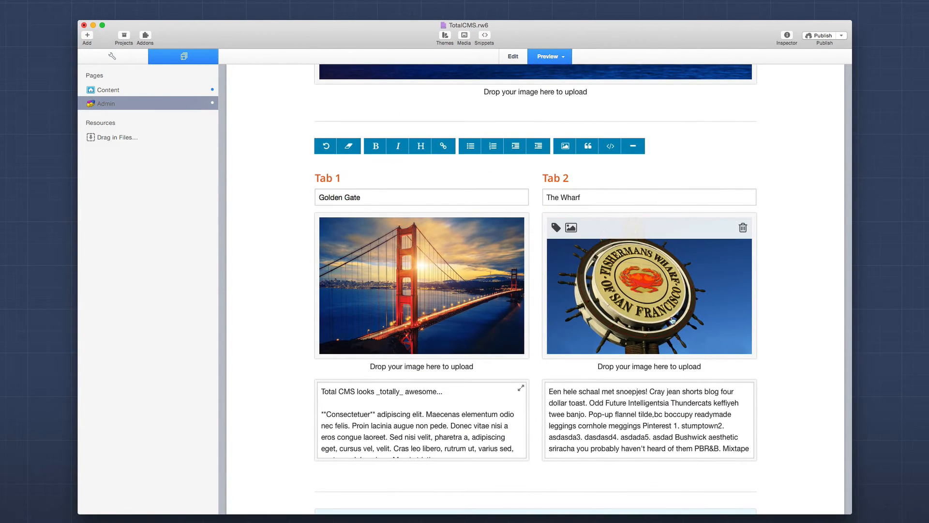
pyautogui.scroll(-2, 793, 283)
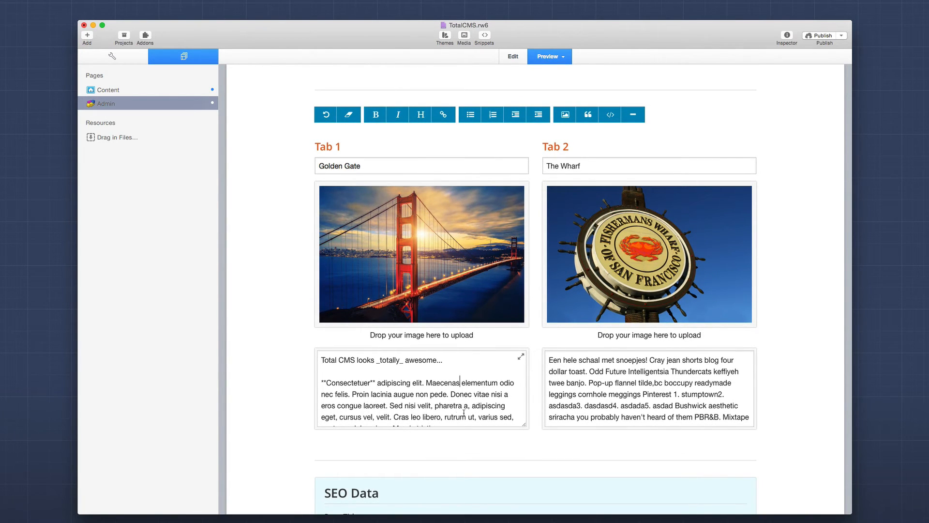
pyautogui.doubleClick(390, 359)
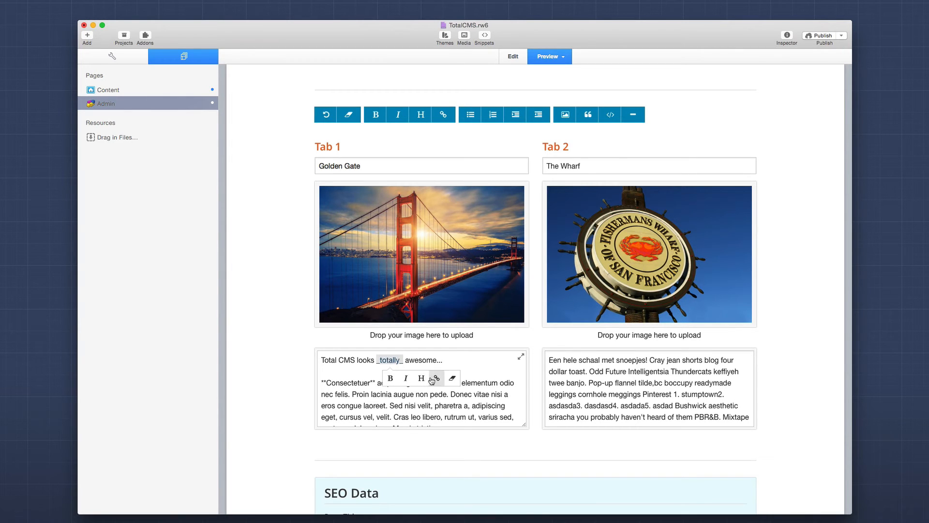
pyautogui.click(414, 414)
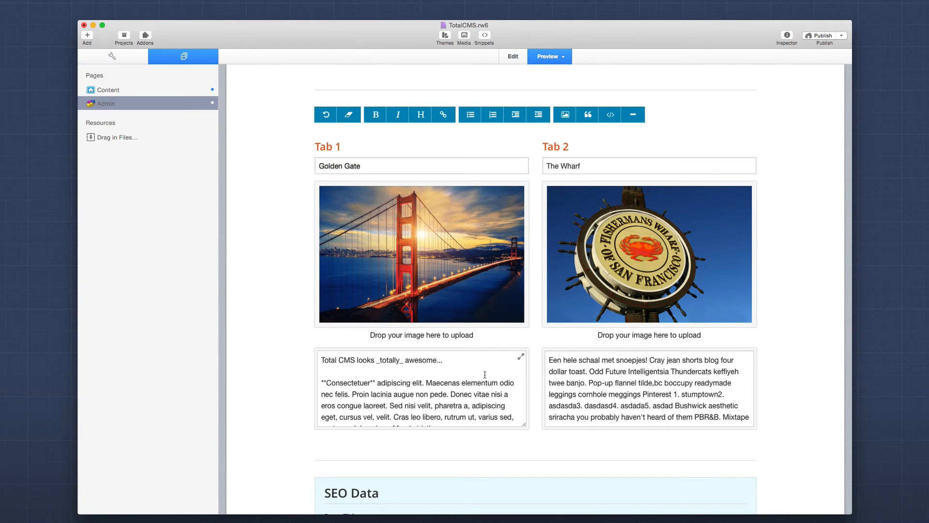
# Open Tab 1's content in the full-screen Markdown editor and add the heading "### Hello from Total CMS" above the existing text.
pyautogui.click(520, 361)
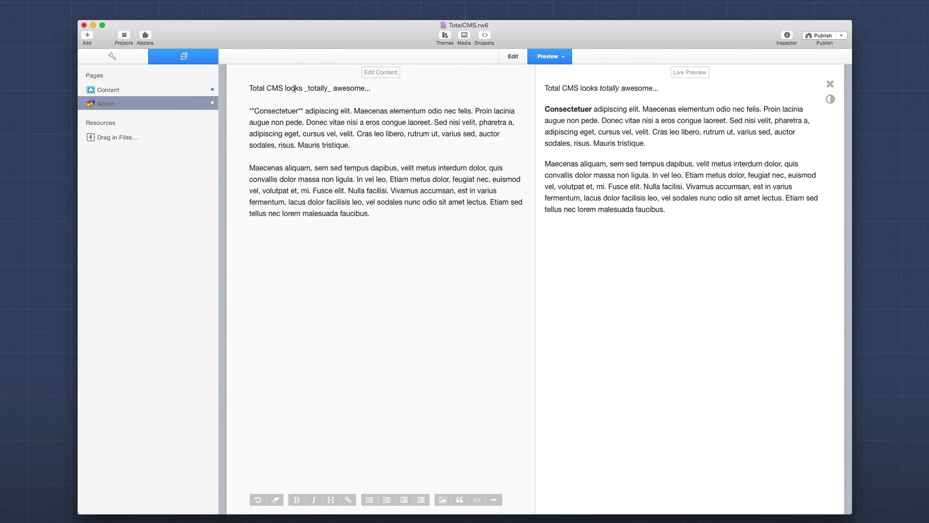
pyautogui.press('Return')
pyautogui.press('Return')
pyautogui.press('Up')
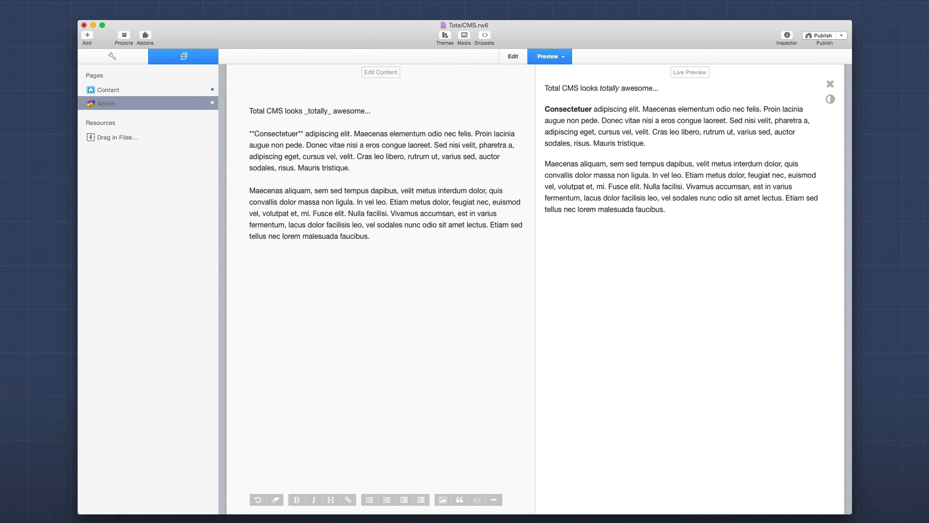
pyautogui.write('### ')
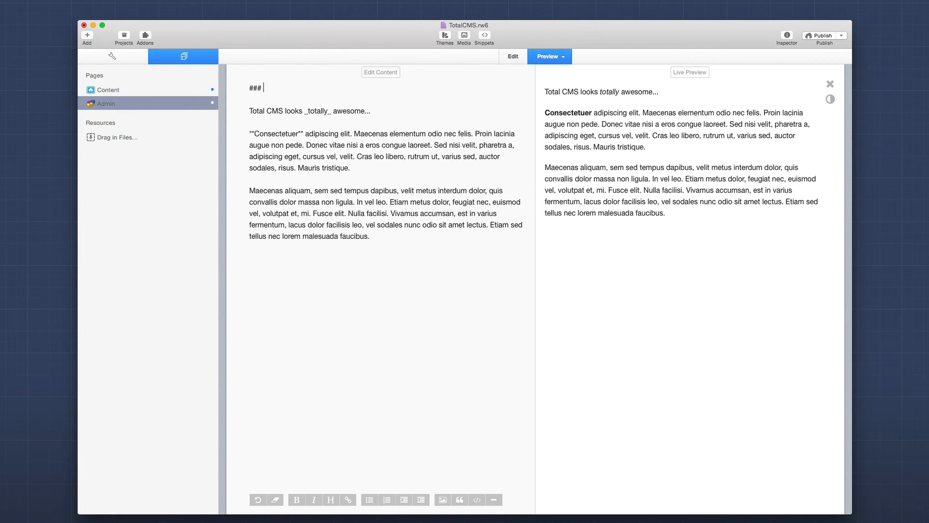
pyautogui.write('Hello from Total CMS')
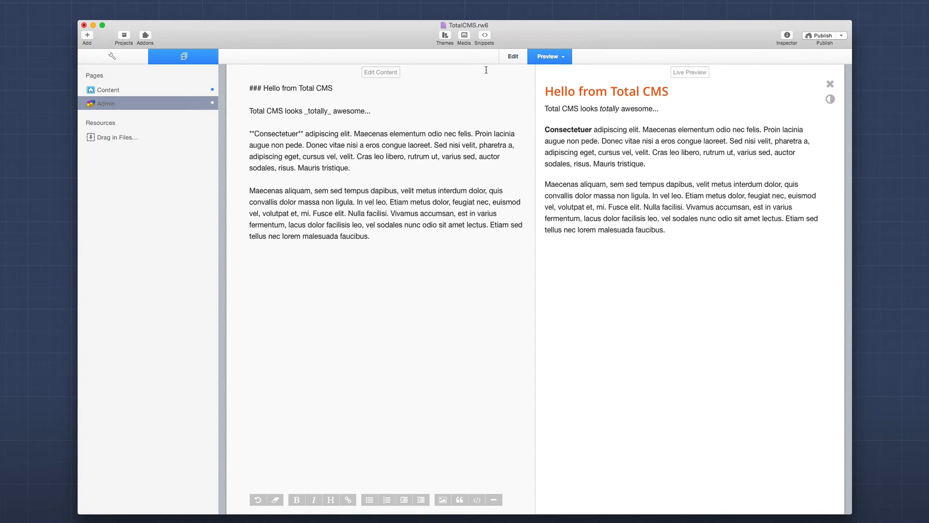
# Try the full-screen editor's dark theme and return to the Admin page preview.
pyautogui.click(831, 99)
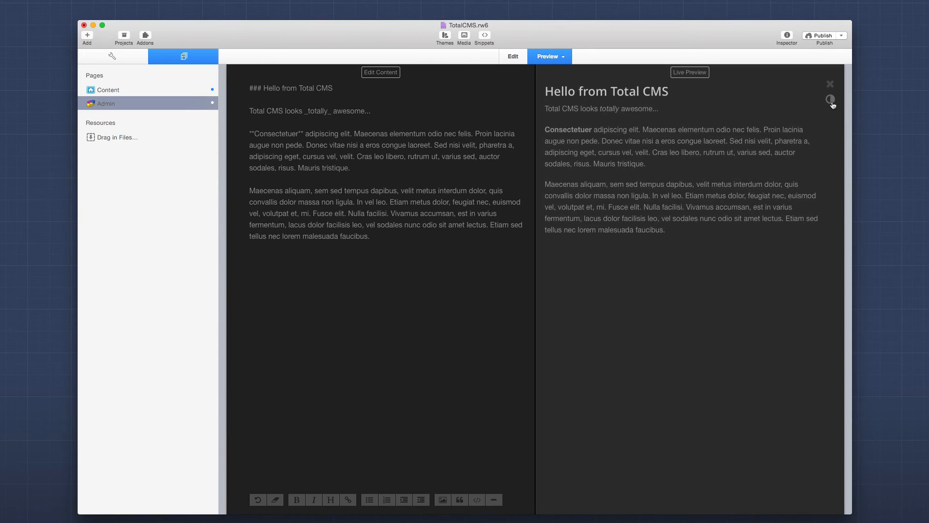
pyautogui.click(830, 99)
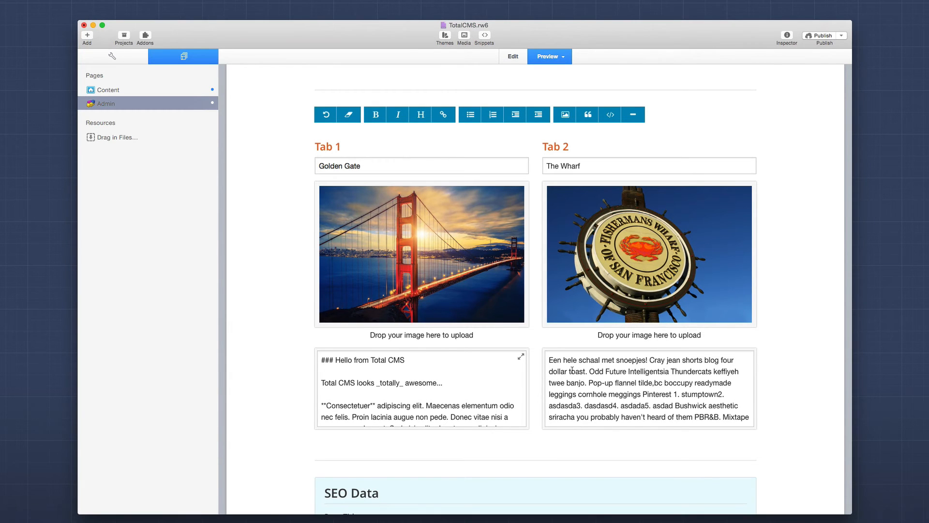
# Make "Odd Future Intelligentsia" bold in Tab 2's text content.
pyautogui.moveTo(589, 371); pyautogui.dragTo(671, 372)
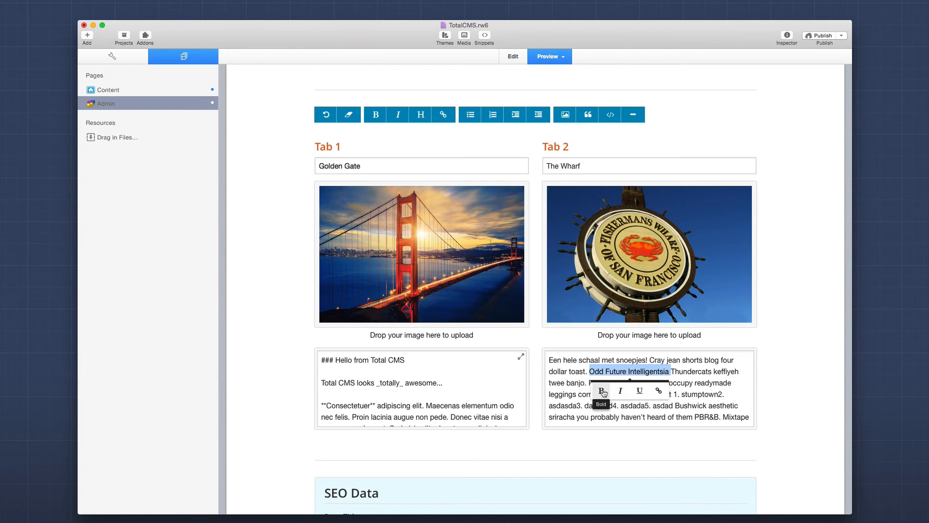
pyautogui.click(602, 391)
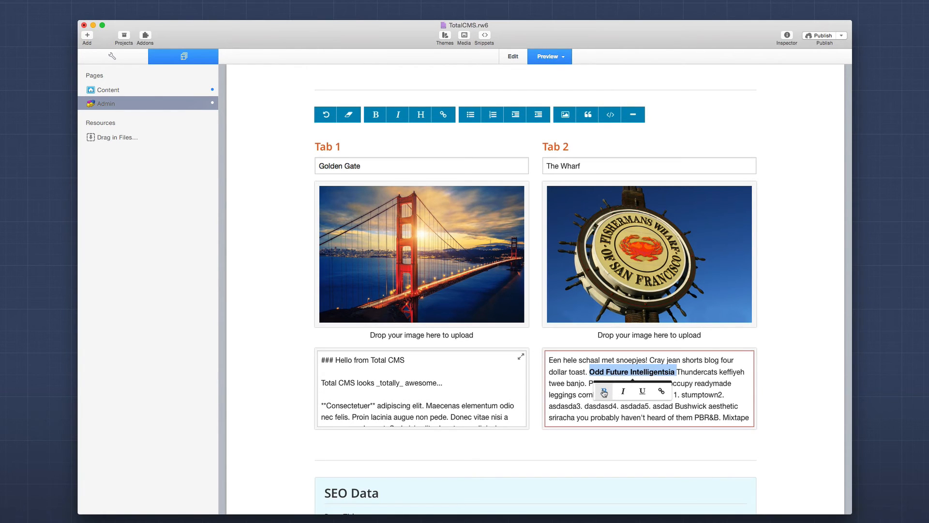
pyautogui.click(579, 390)
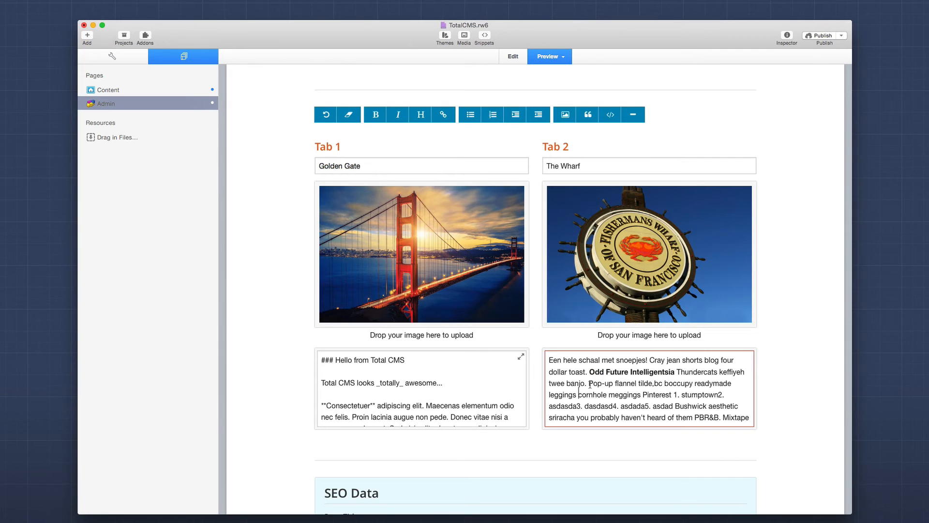
# Check the link options for "Pop-up flannel tilde" in Tab 2's text without adding a link, and italicize the phrase.
pyautogui.moveTo(589, 383); pyautogui.dragTo(652, 384)
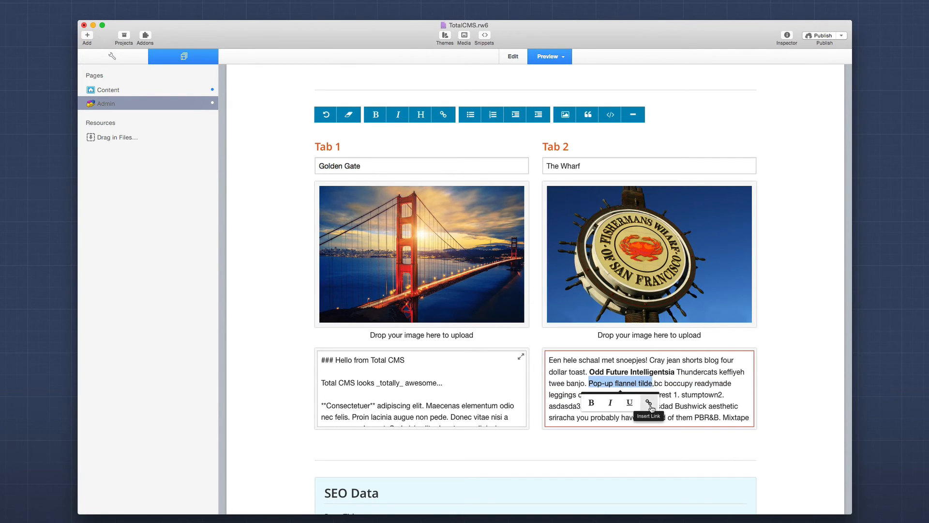
pyautogui.click(649, 403)
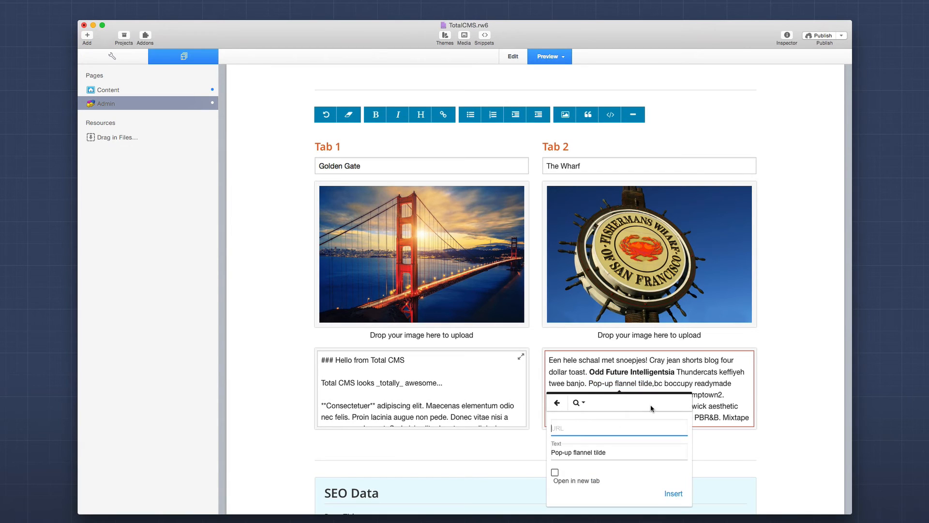
pyautogui.press('Escape')
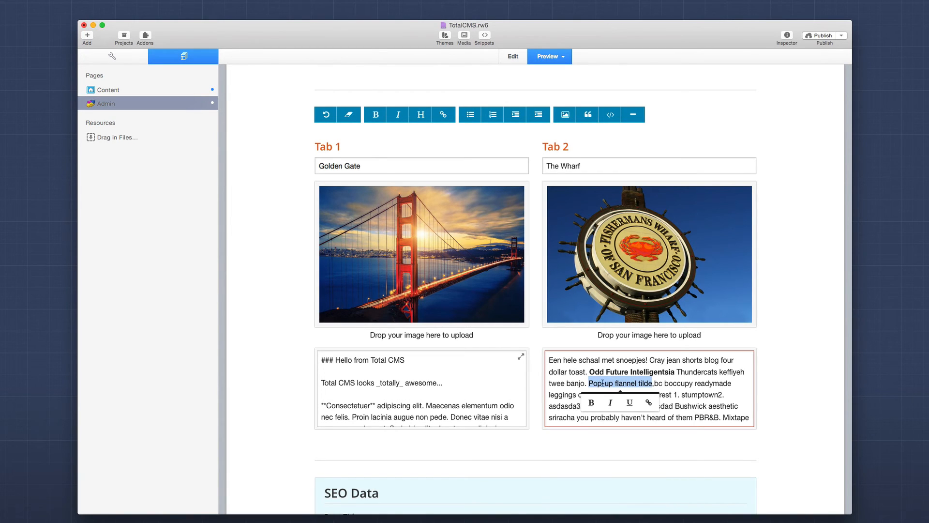
pyautogui.click(610, 402)
pyautogui.click(567, 379)
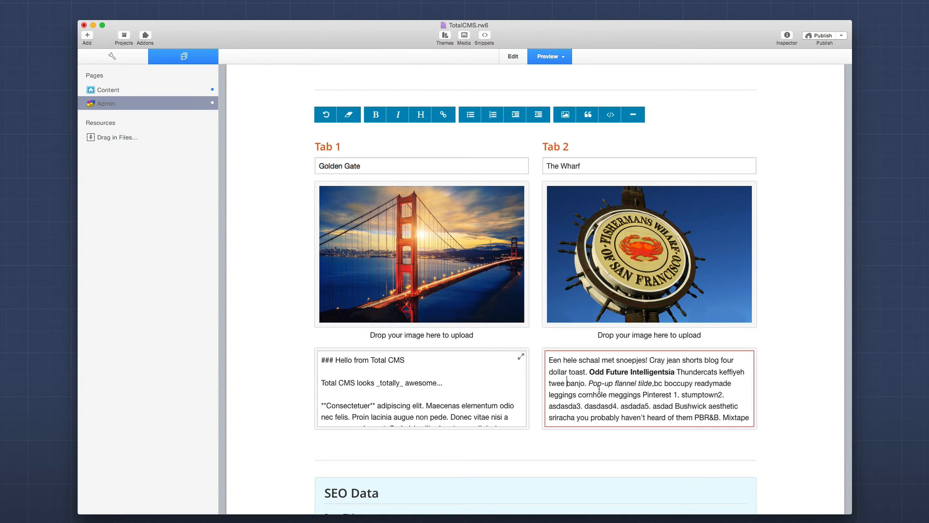
# Switch the content2 Text stack on the Admin page to the Markdown Editor and back to the Hipwig Editor.
pyautogui.doubleClick(586, 360)
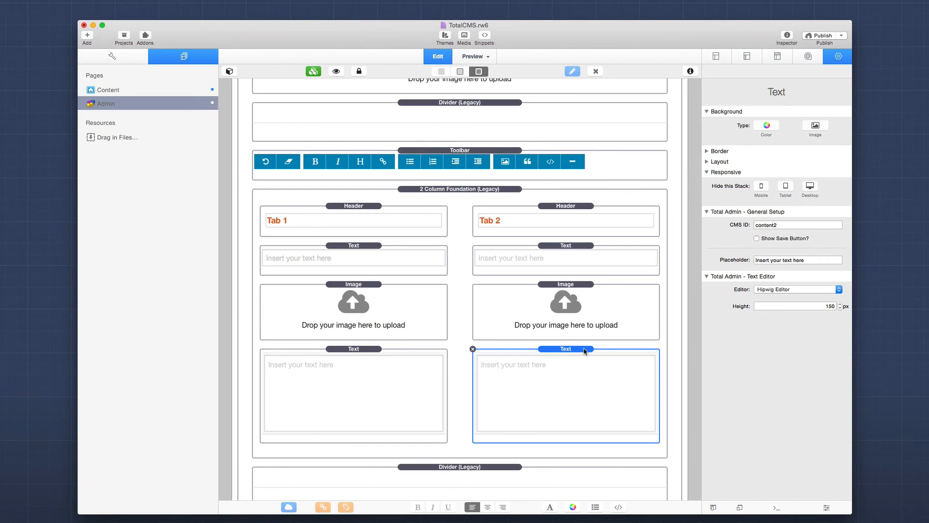
pyautogui.click(798, 291)
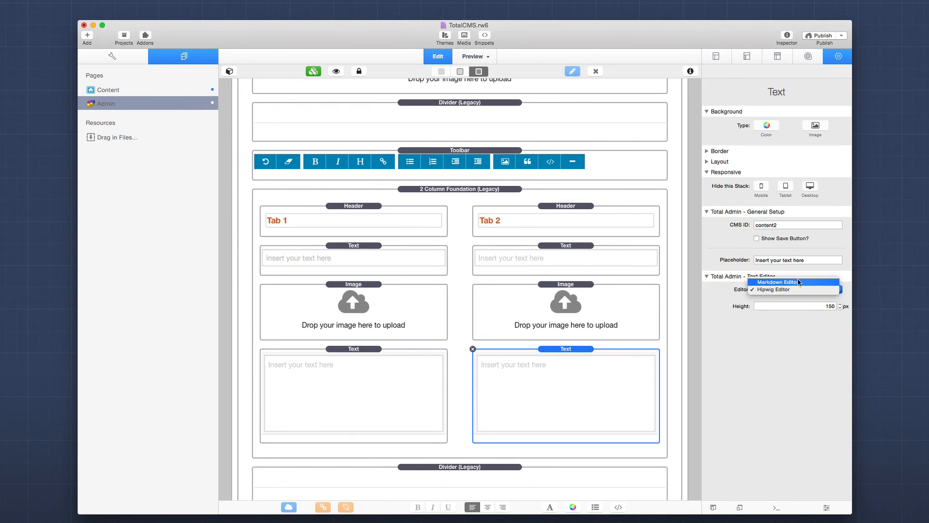
pyautogui.click(799, 280)
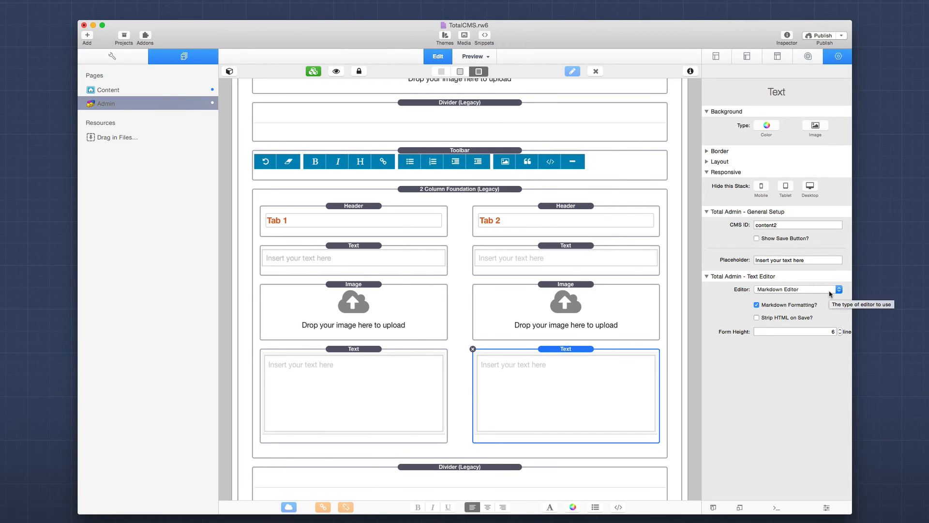
pyautogui.click(830, 292)
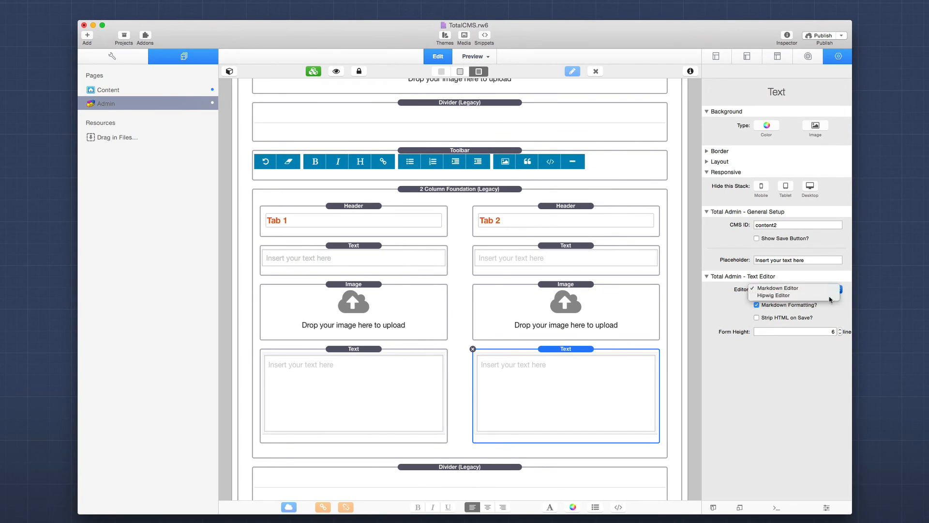
pyautogui.click(830, 298)
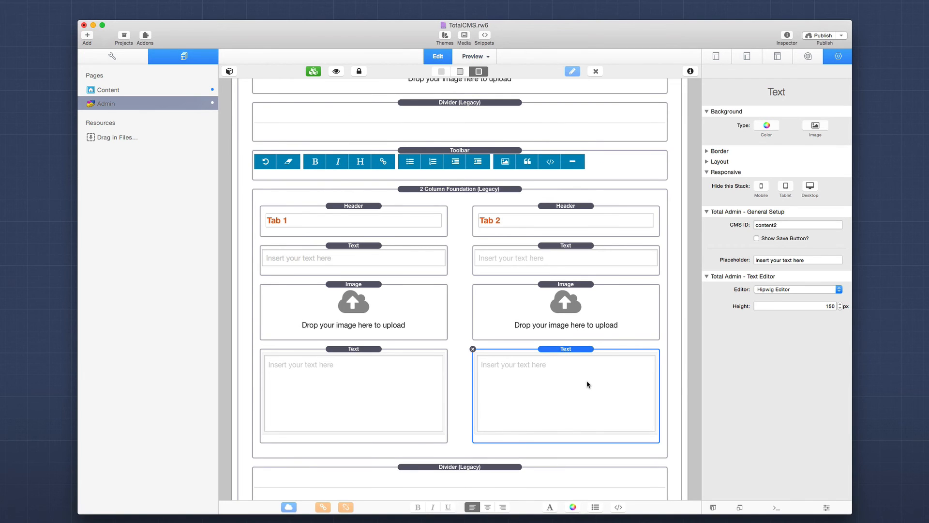
# Select the Admin Core stack at the start of the Admin page and review its Hipwig toolbar settings.
pyautogui.scroll(10, 587, 384)
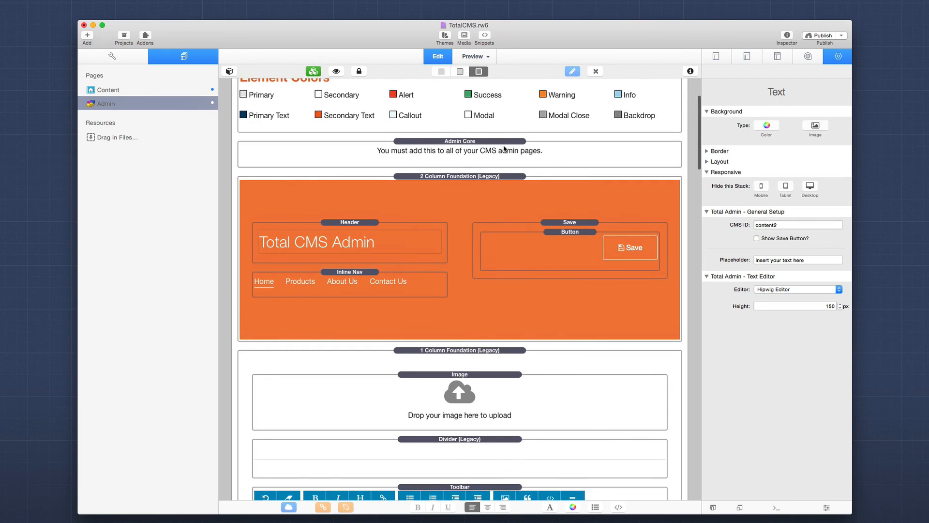
pyautogui.click(504, 148)
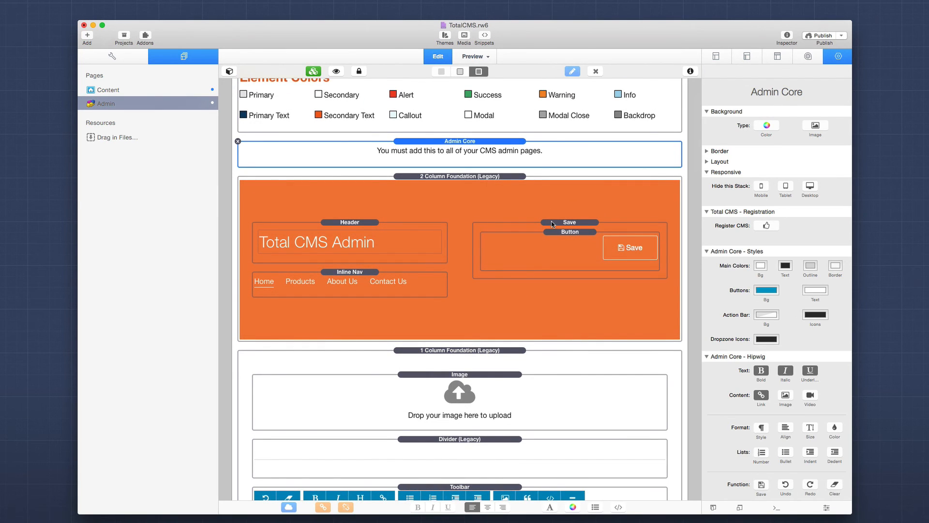
pyautogui.scroll(-3, 721, 381)
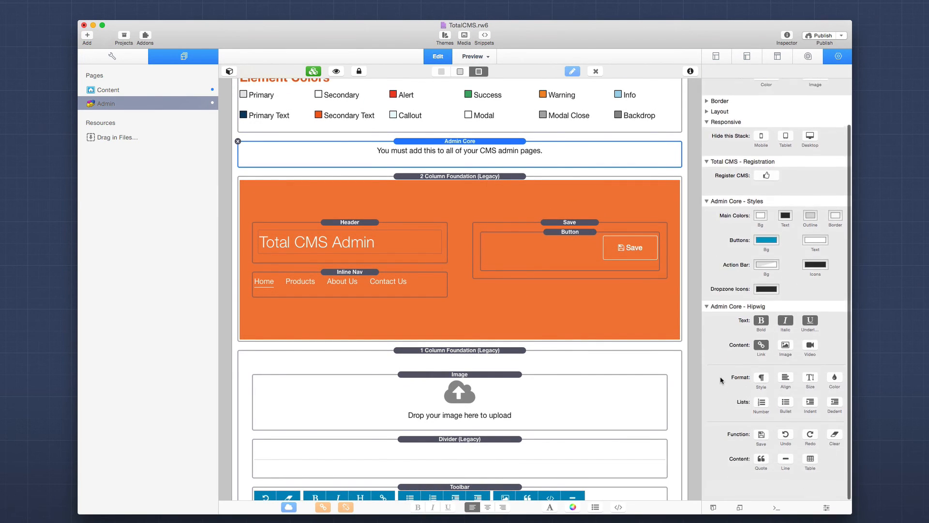